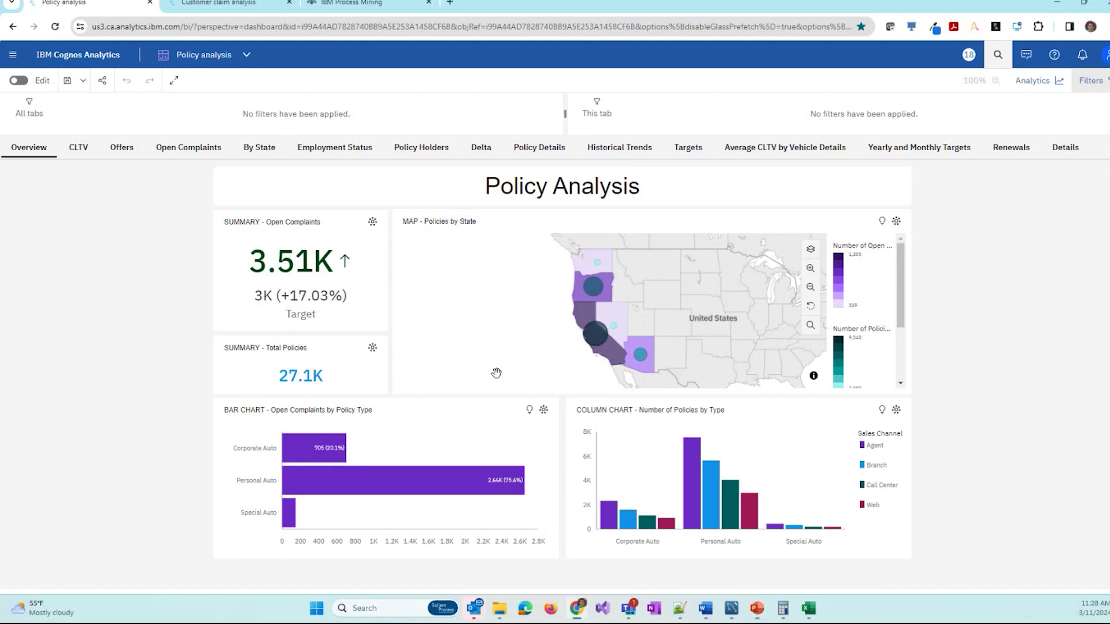
# Step: Filter the Overview dashboard by California, Oregon and Washington in turn on the Policies by State map
pyautogui.click(598, 338)
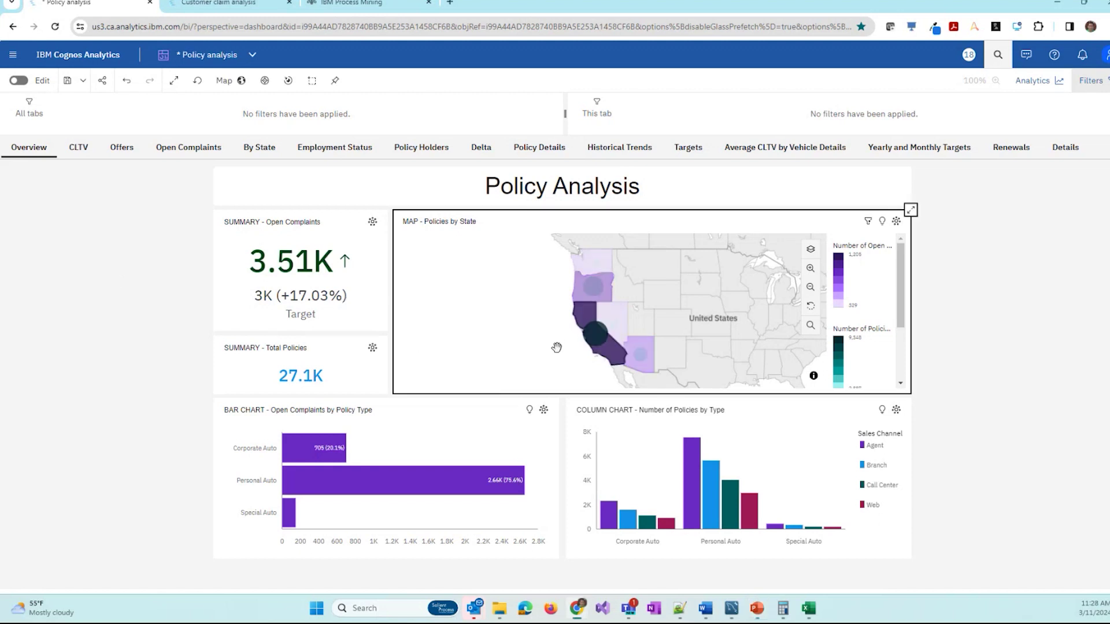
pyautogui.click(589, 289)
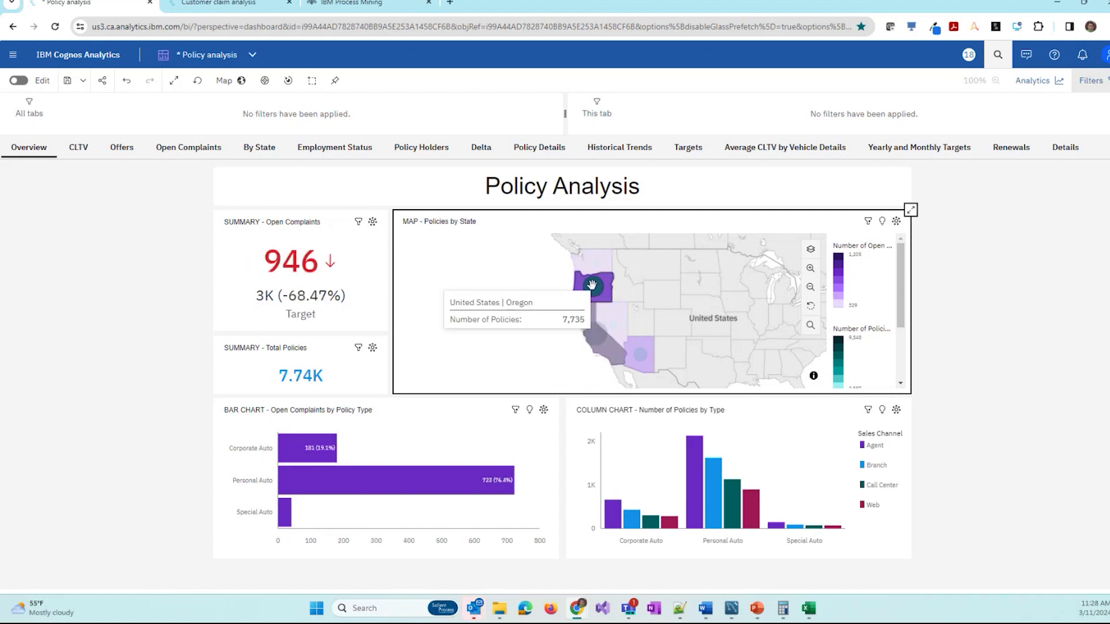
pyautogui.click(590, 259)
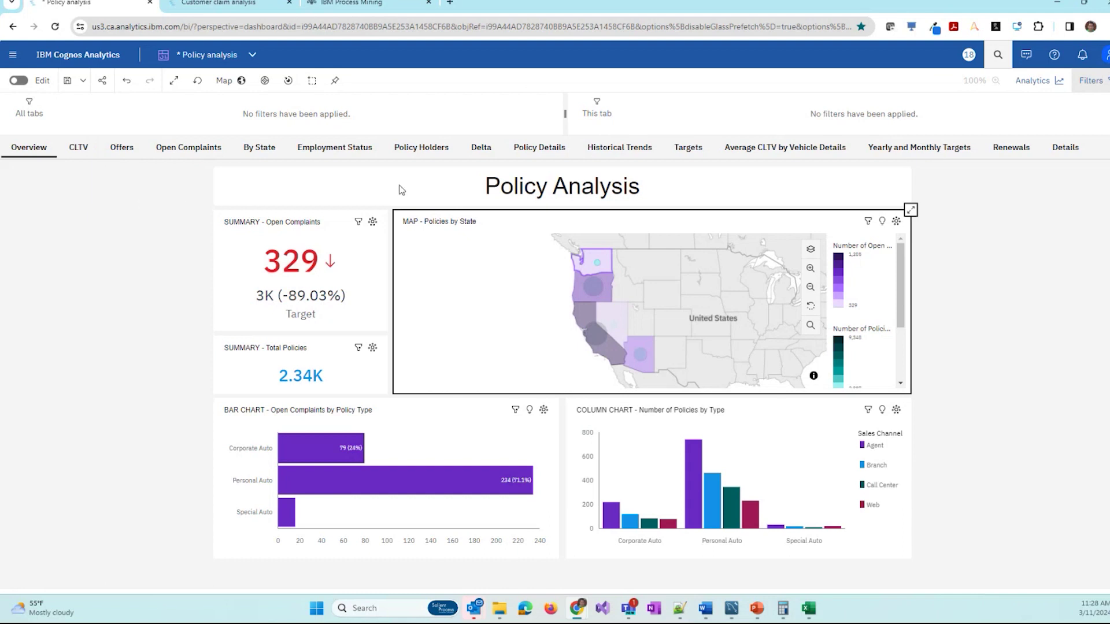
# Step: Review the Policy Holders, Policy Details and Historical Trends views of the policy analysis dashboard
pyautogui.click(422, 147)
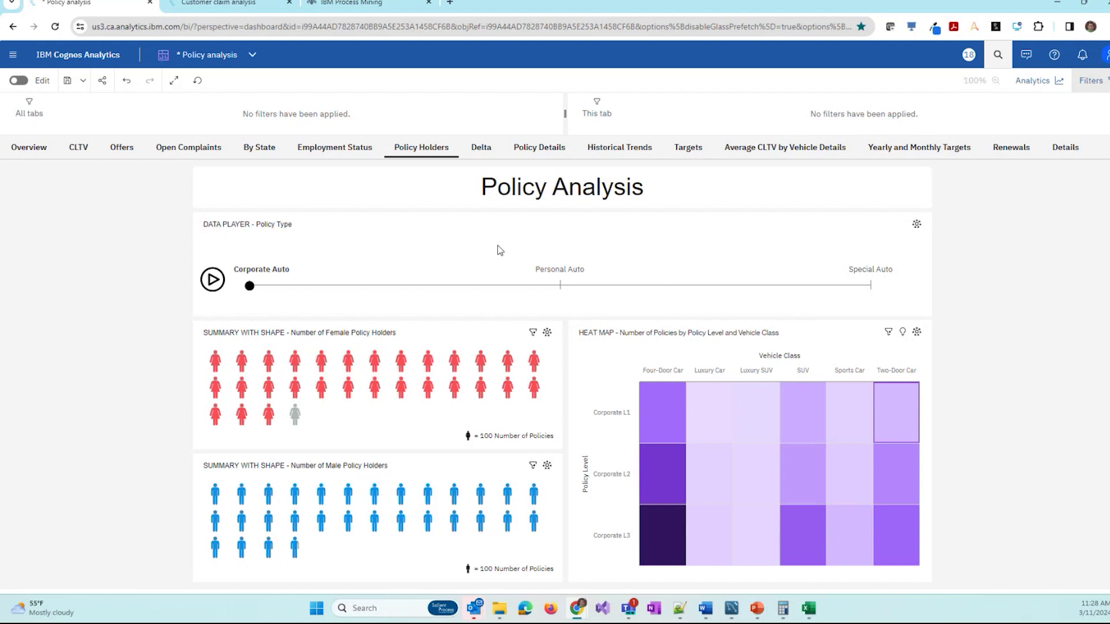
pyautogui.click(538, 154)
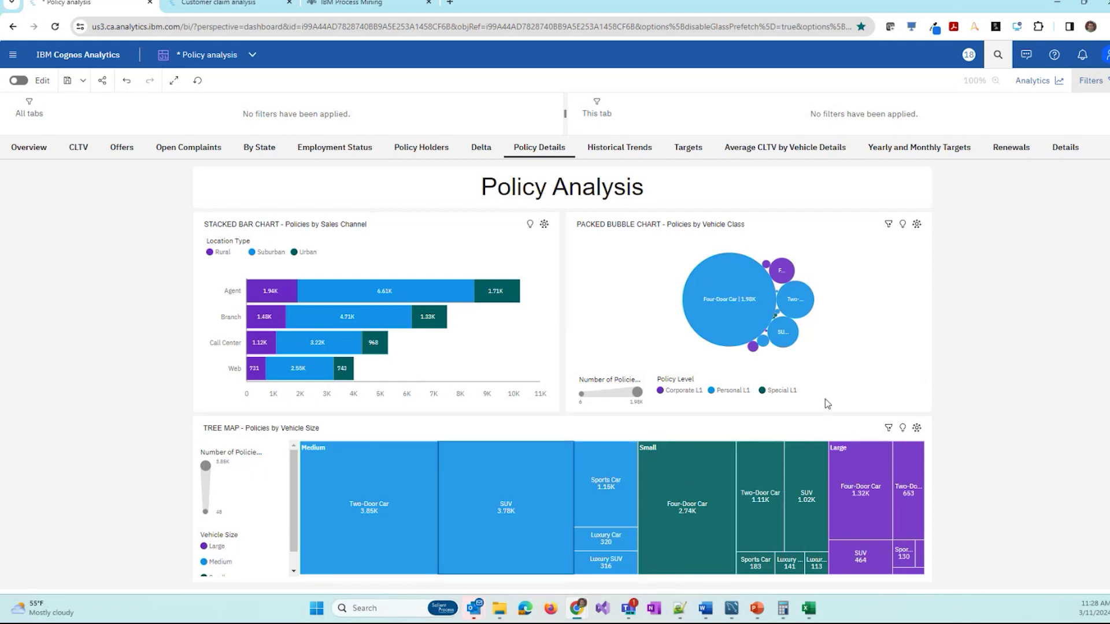
pyautogui.click(622, 148)
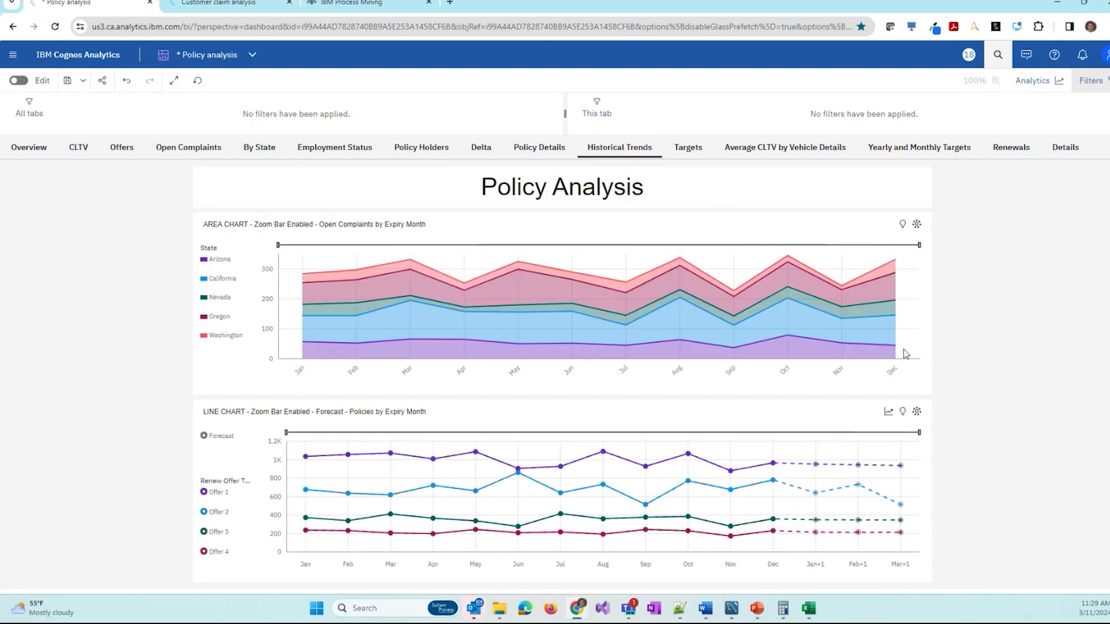
pyautogui.moveTo(878, 364)
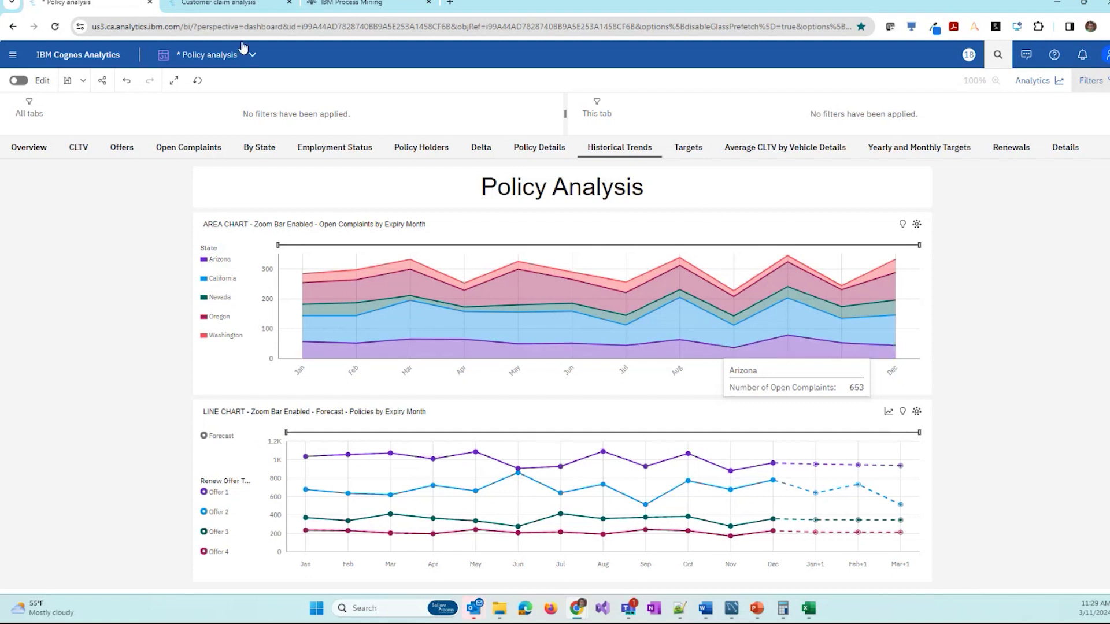
# Step: Open the Customer claim analysis report and set its State to California
pyautogui.click(212, 4)
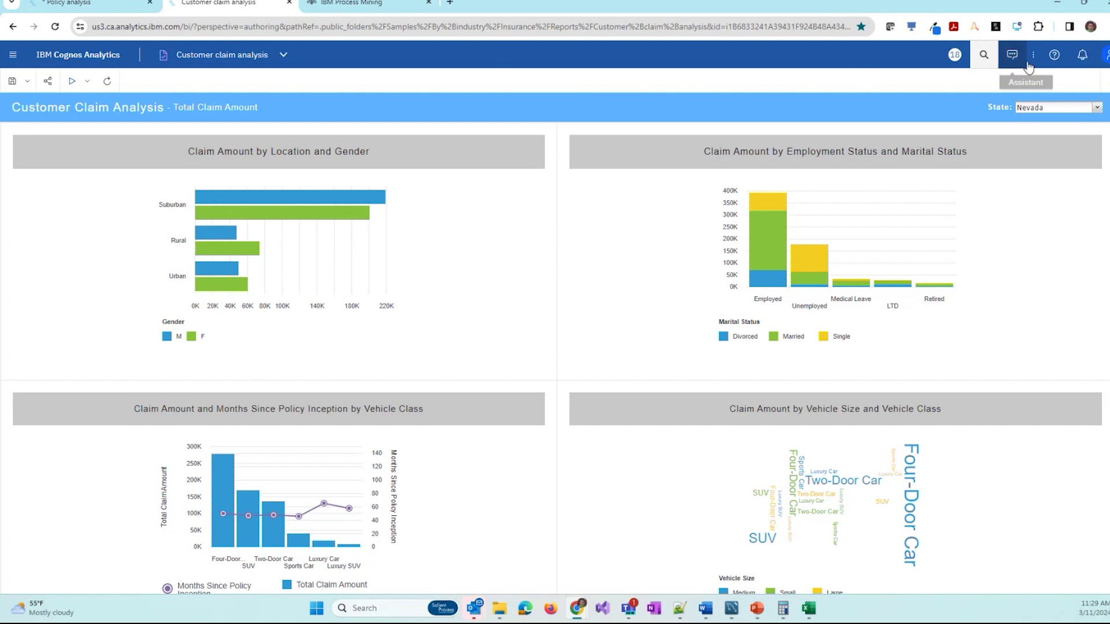
pyautogui.click(1069, 108)
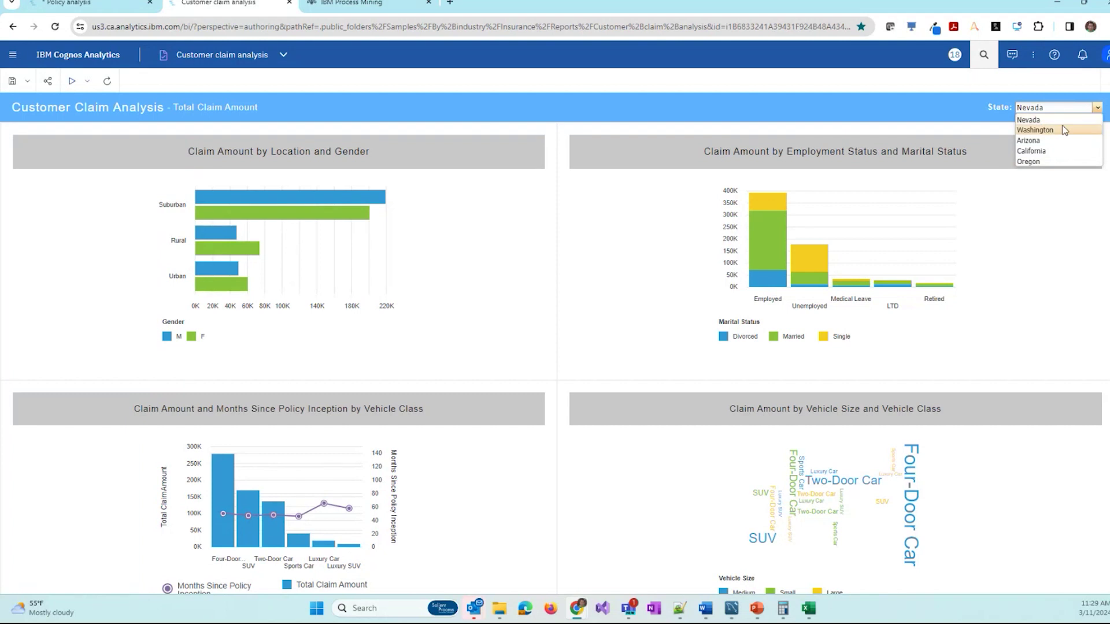
pyautogui.click(1043, 151)
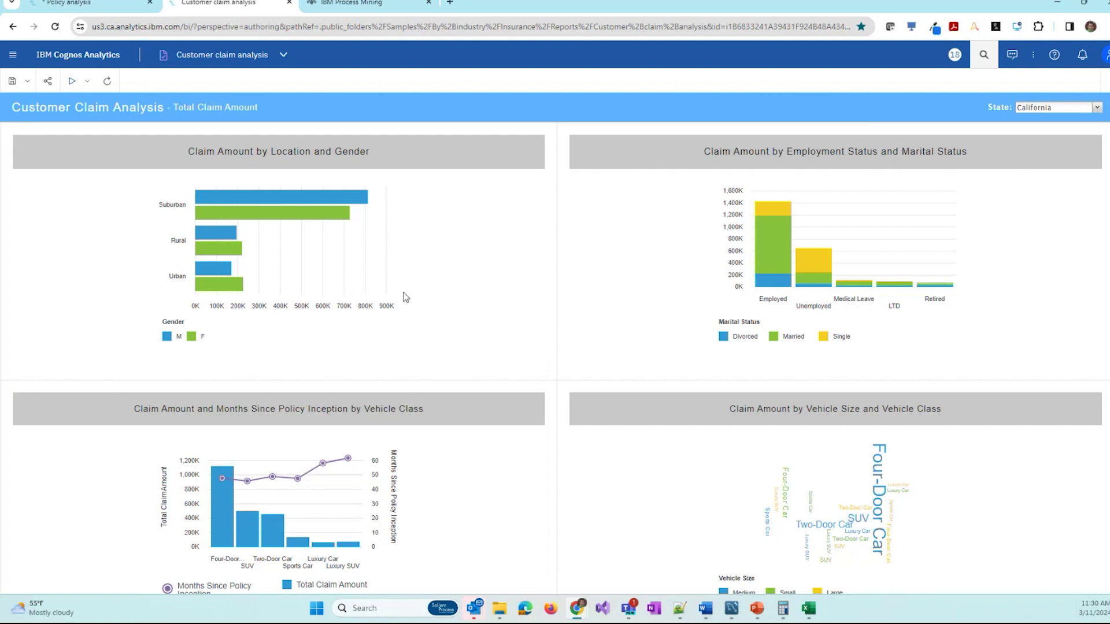
# Step: Switch to InsuranceClaims.csv in Excel and examine the CLAIM_ID, TIMESTAMP and STEP columns
pyautogui.moveTo(812, 618)
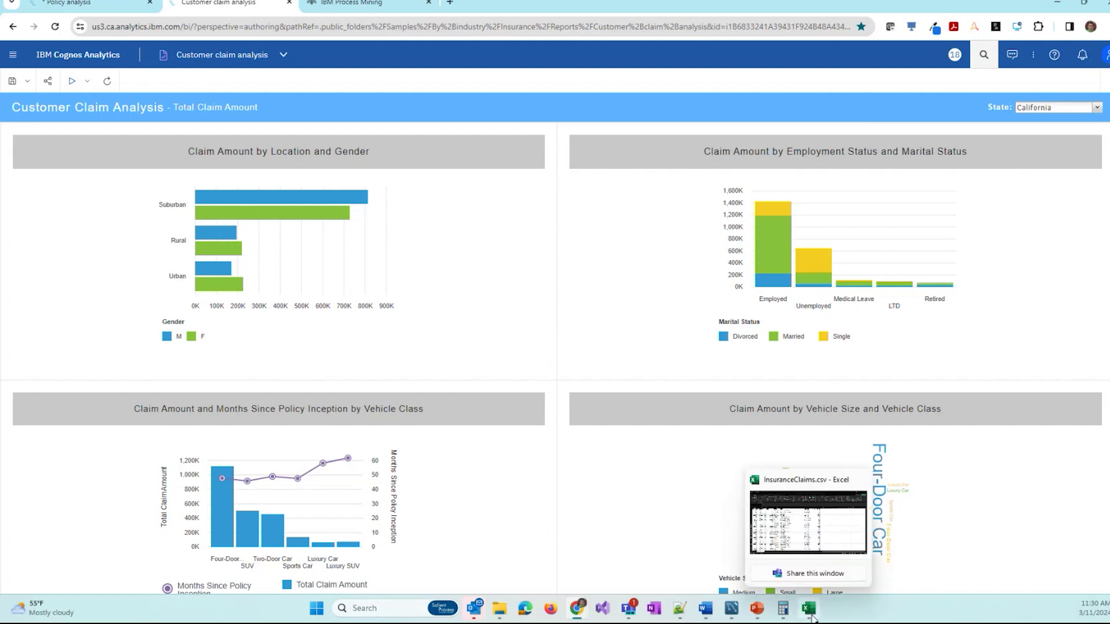
pyautogui.click(796, 536)
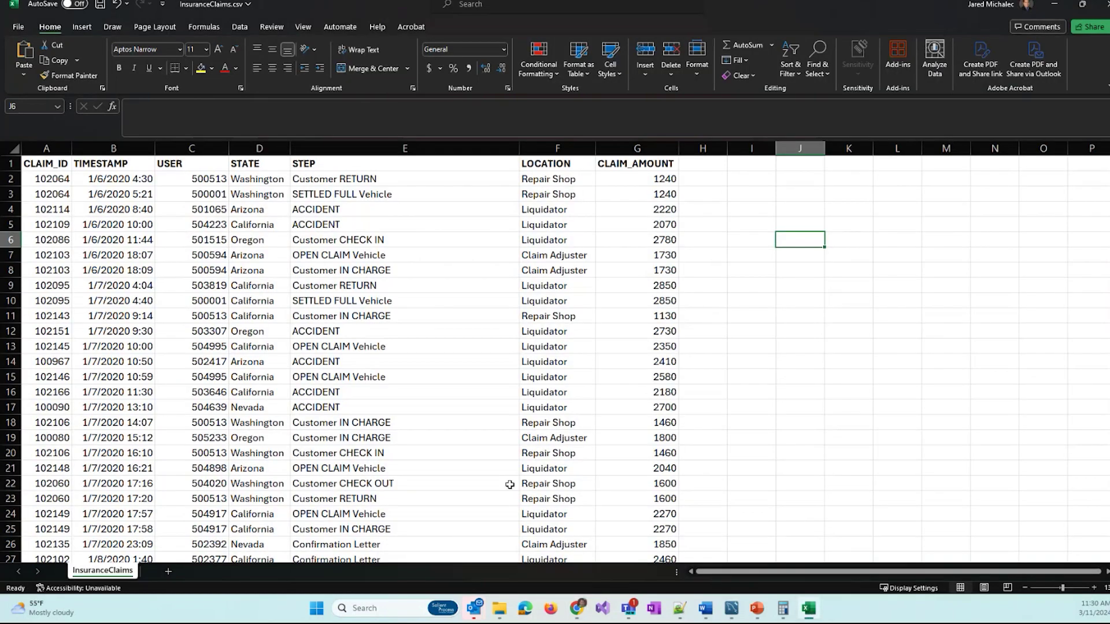
pyautogui.moveTo(1105, 161)
pyautogui.mouseDown()
pyautogui.moveTo(1105, 549)
pyautogui.moveTo(1105, 160)
pyautogui.mouseUp()
pyautogui.click(40, 148)
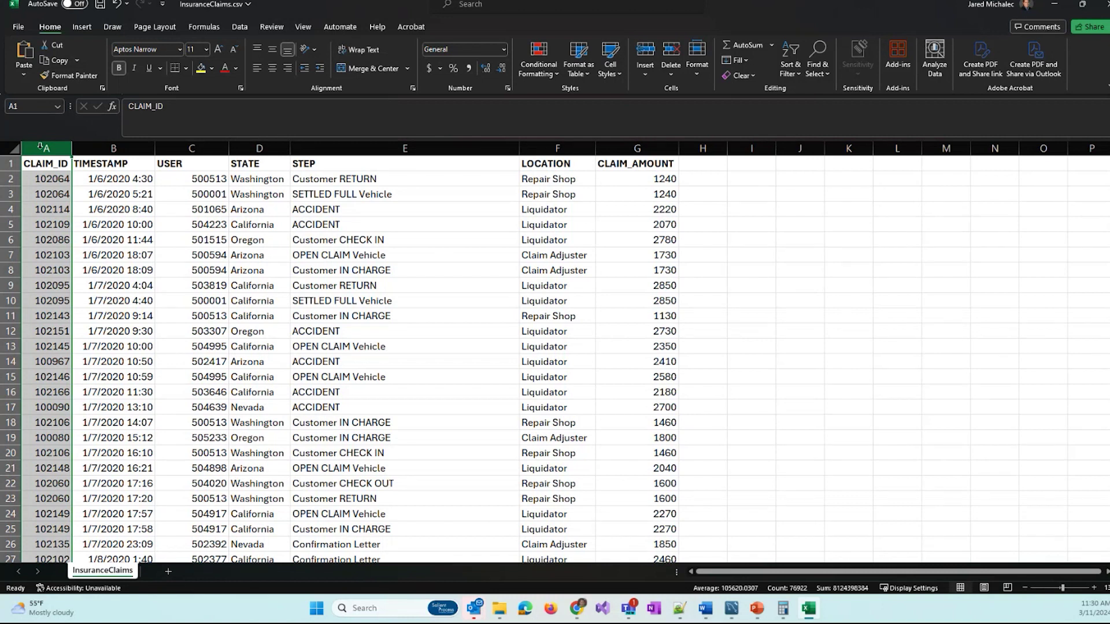
pyautogui.click(99, 148)
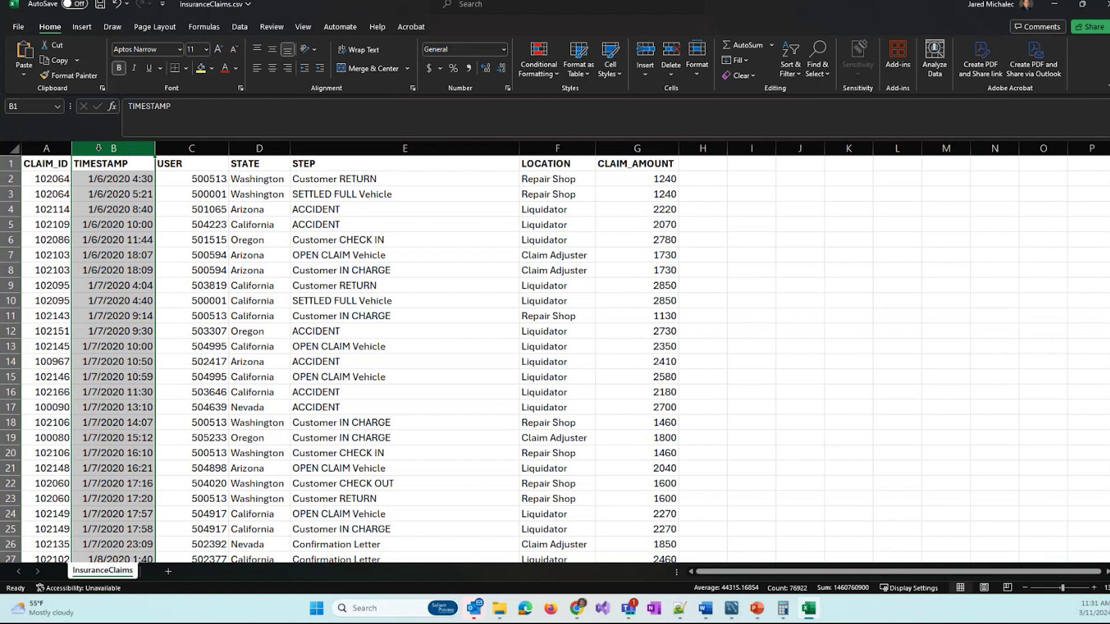
pyautogui.click(342, 144)
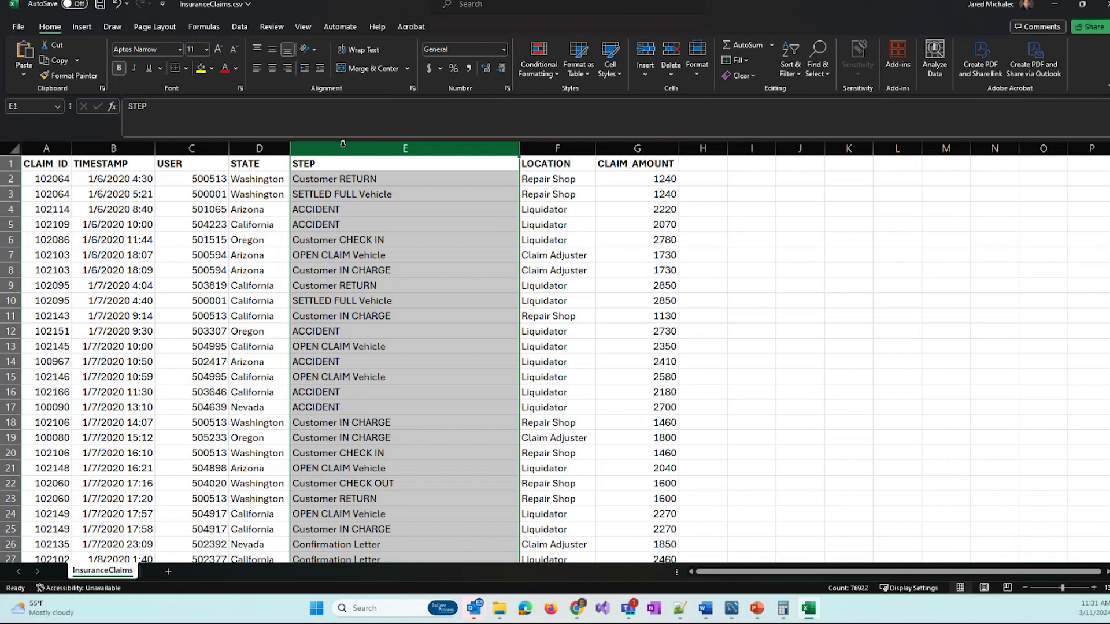
# Step: Examine the USER, STATE, LOCATION and CLAIM_AMOUNT columns of the insurance claims data
pyautogui.click(193, 149)
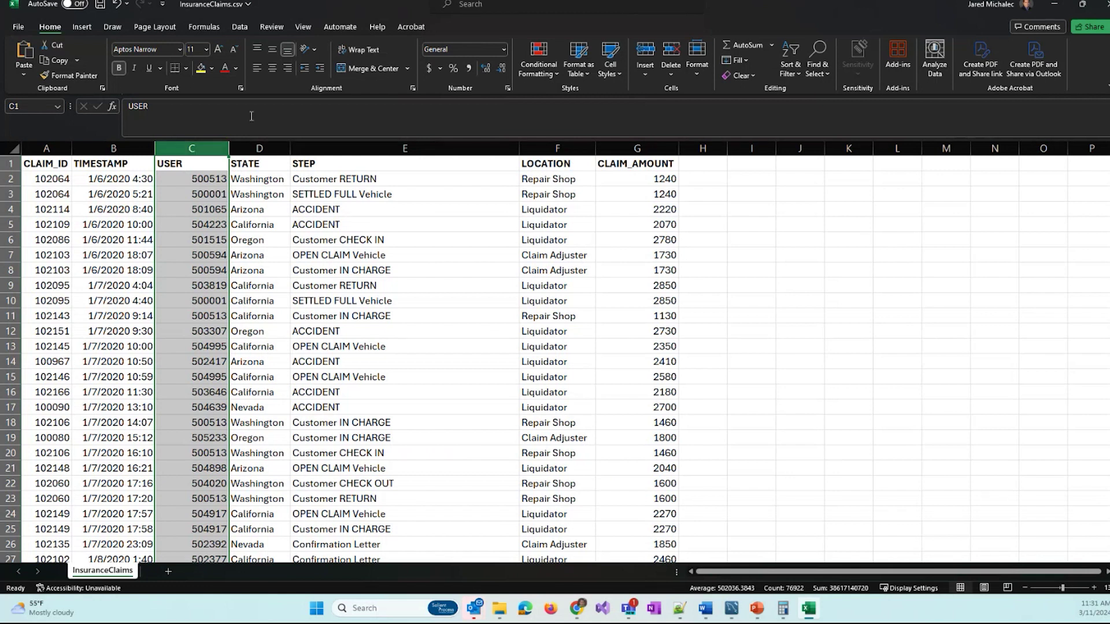
pyautogui.moveTo(229, 151); pyautogui.dragTo(244, 149)
pyautogui.click(243, 148)
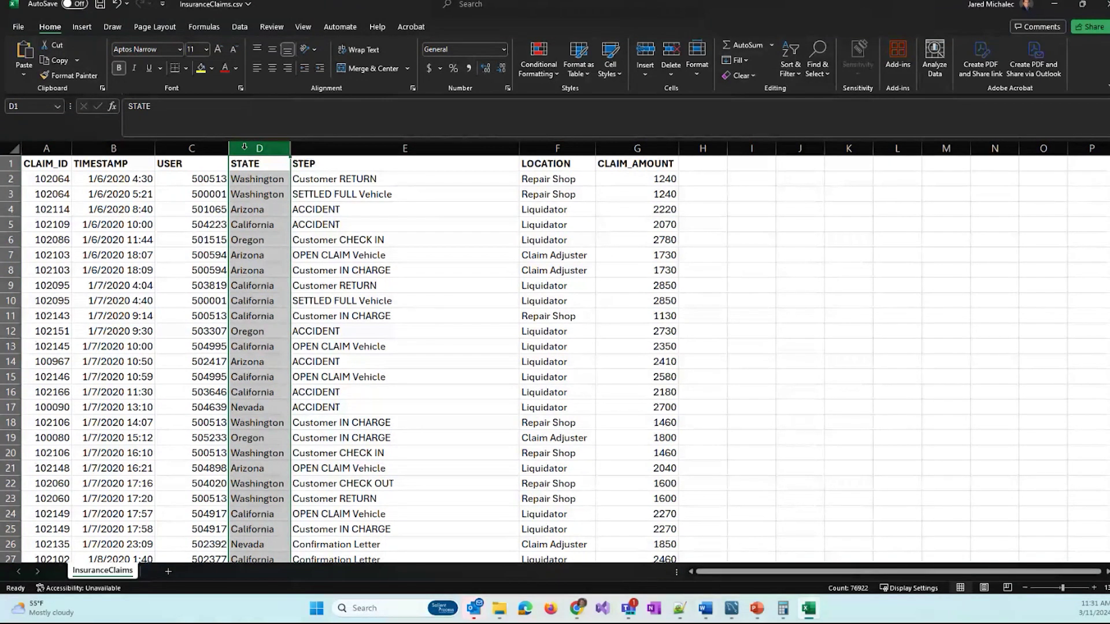
pyautogui.click(547, 148)
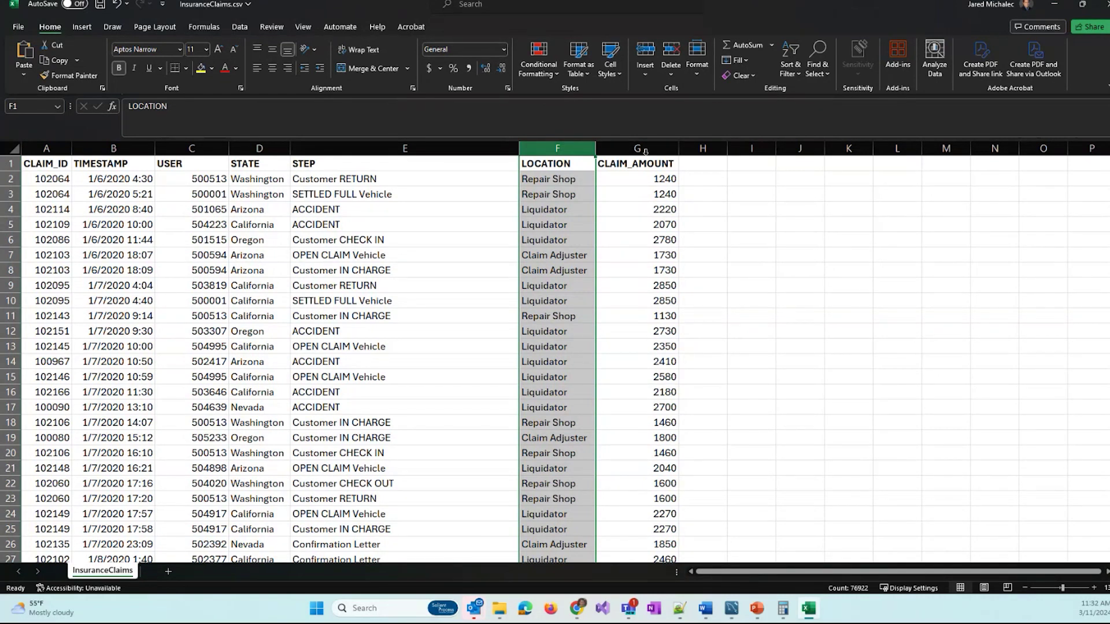
pyautogui.press('Right')
pyautogui.hotkey('ctrl', 'space')
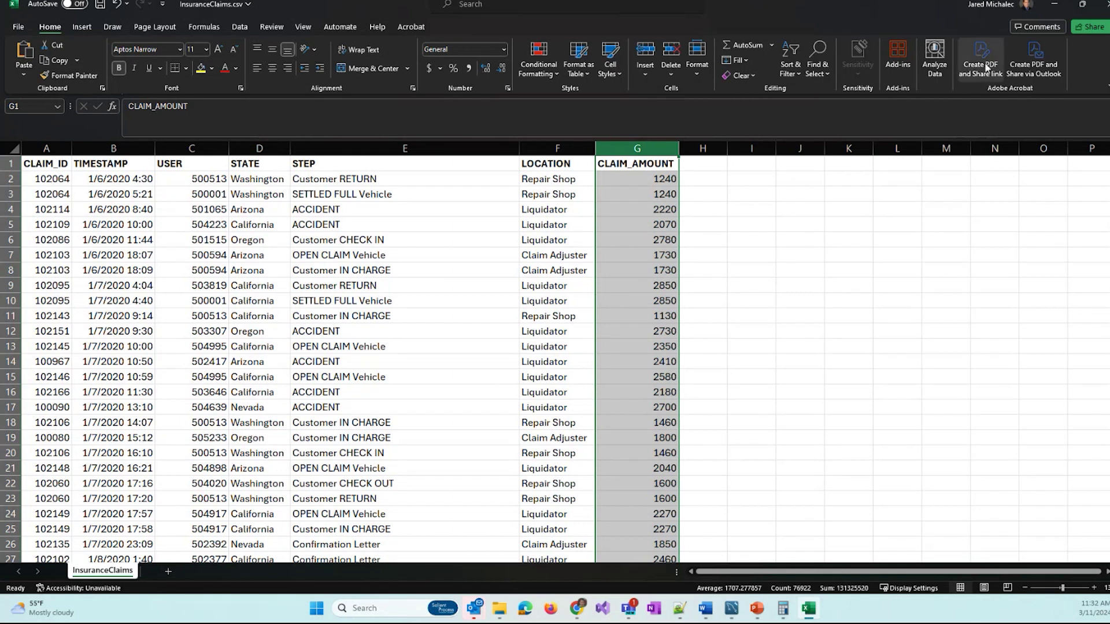
# Step: Switch to IBM Process Mining, log in with the prefilled credentials, and create a custom process named Insurance Demo
pyautogui.click(1056, 12)
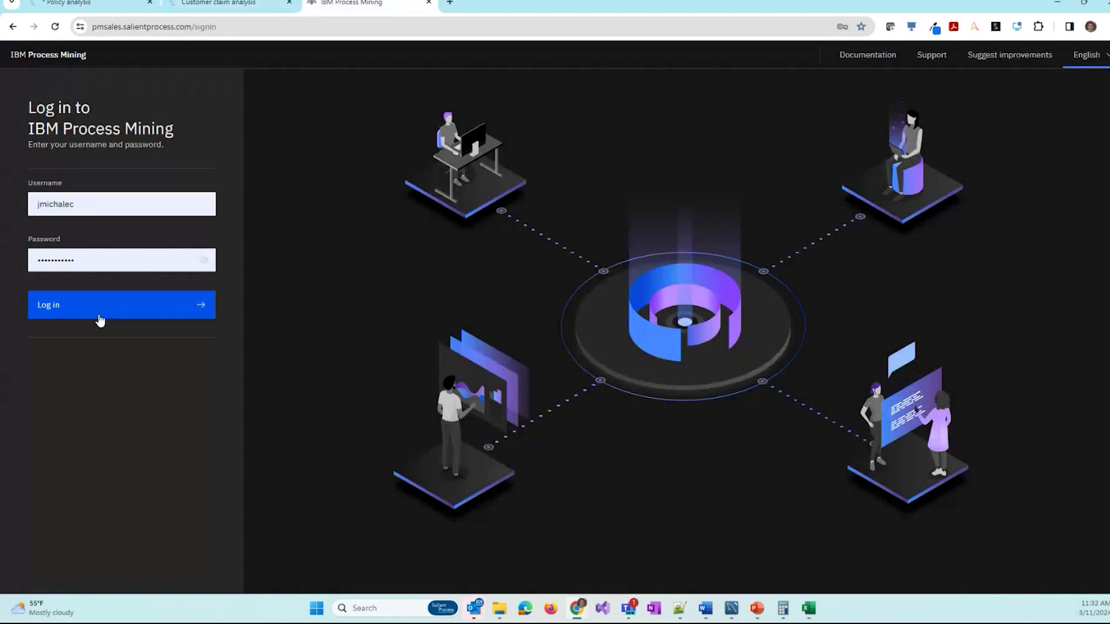
pyautogui.click(100, 319)
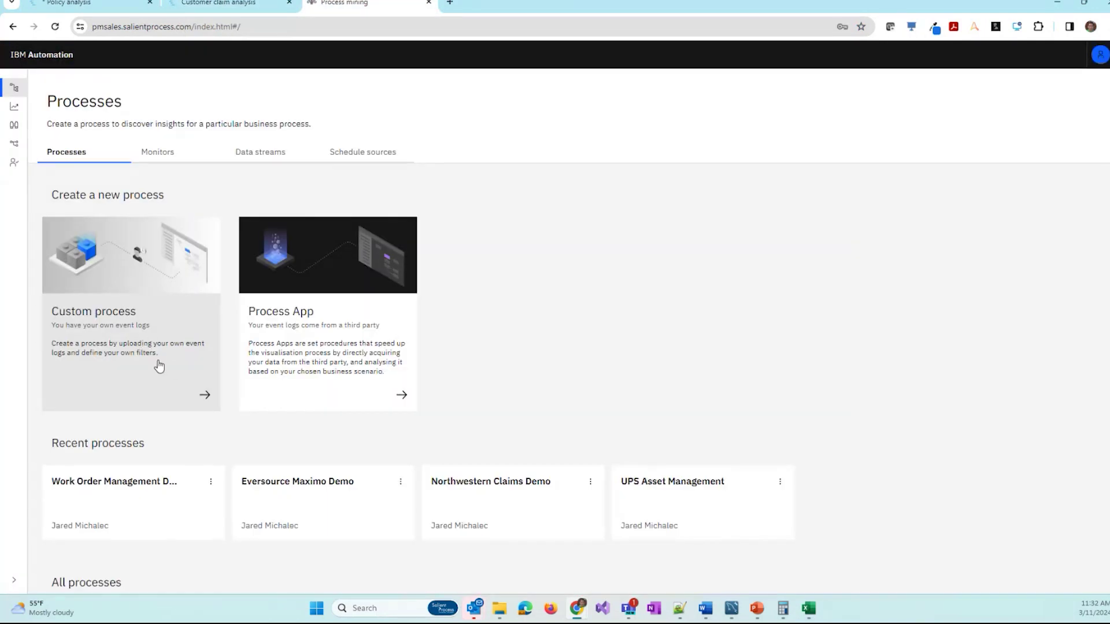
pyautogui.click(141, 361)
pyautogui.click(343, 263)
pyautogui.write('Insurance Demo')
pyautogui.click(1064, 551)
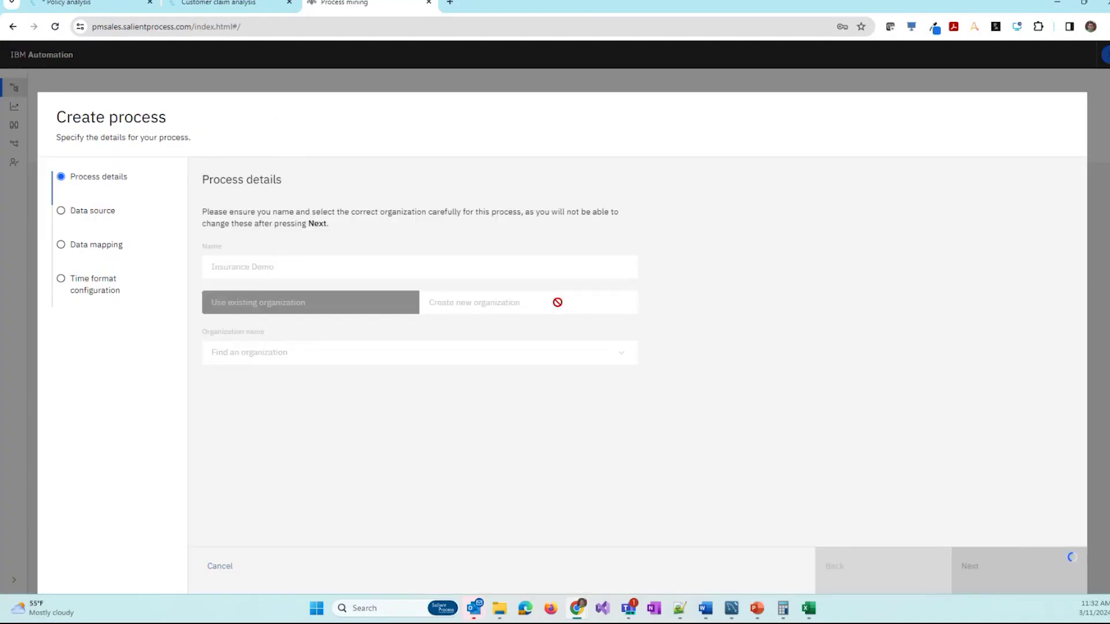
# Step: Upload InsuranceClaims.csv from the Cognos folder as the data source and continue to data mapping
pyautogui.click(319, 287)
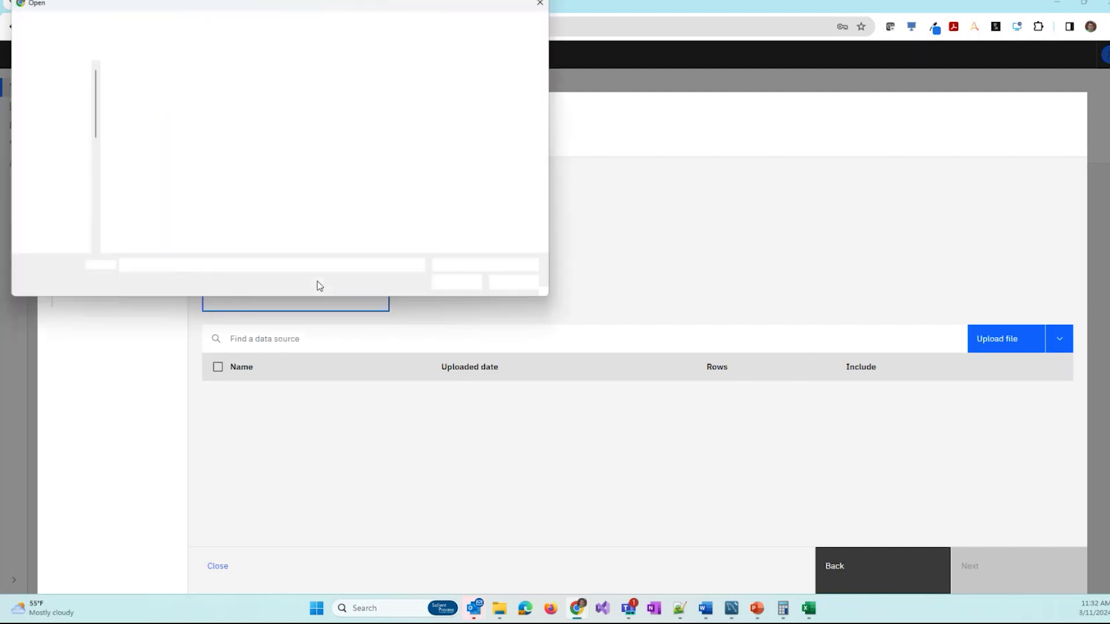
pyautogui.click(134, 97)
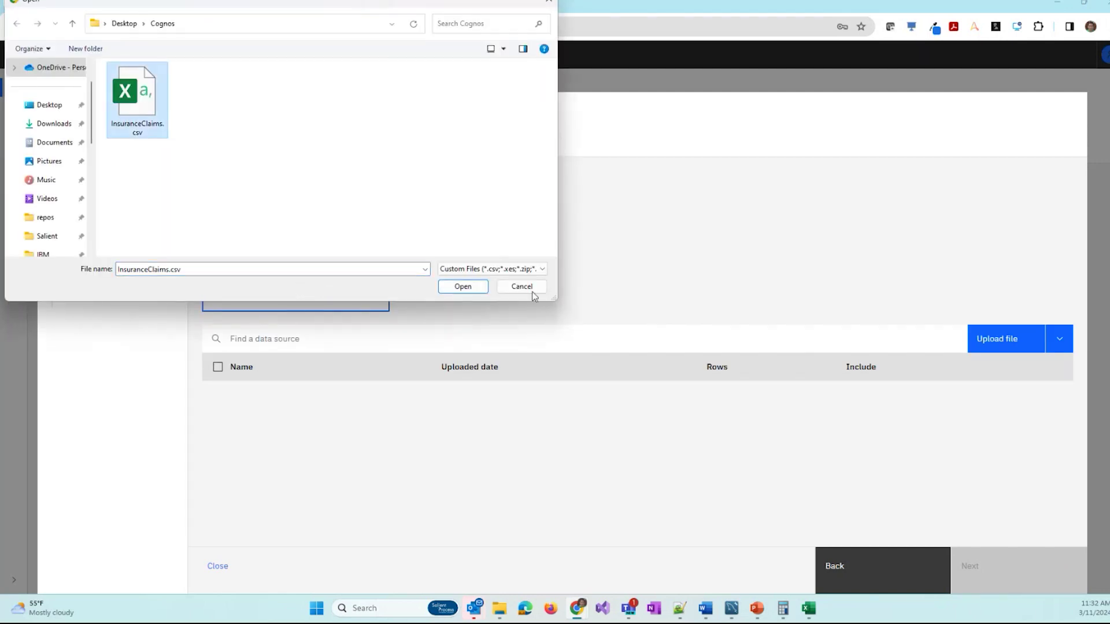
pyautogui.click(463, 287)
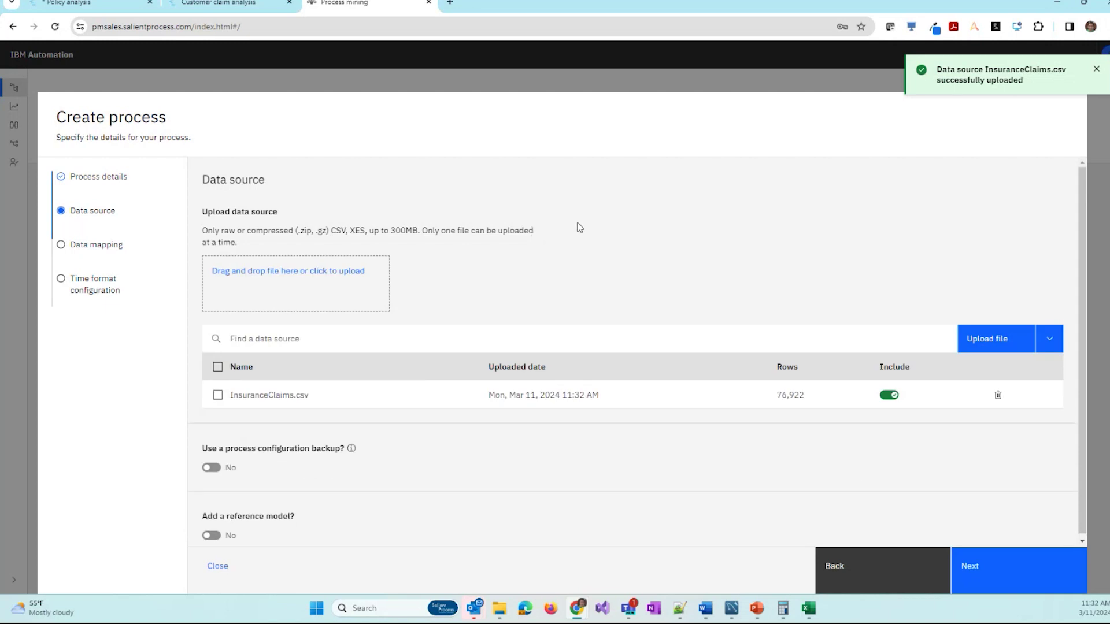
pyautogui.click(1006, 574)
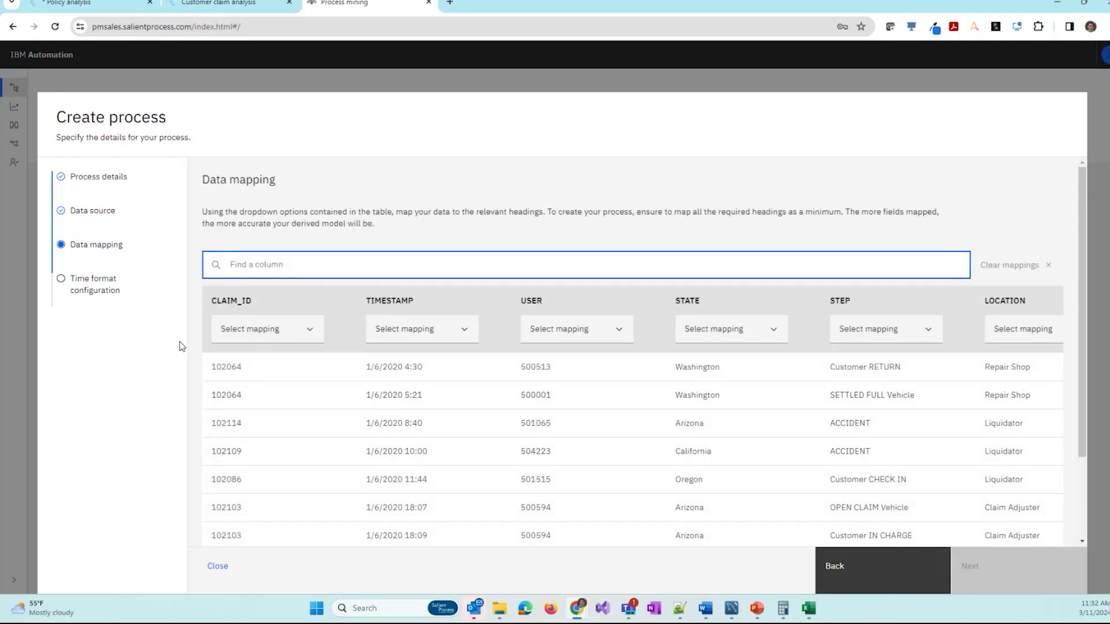
# Step: Map CLAIM_ID to Process ID (1), TIMESTAMP to Start time and USER to Resource
pyautogui.scroll(-2, 247, 421)
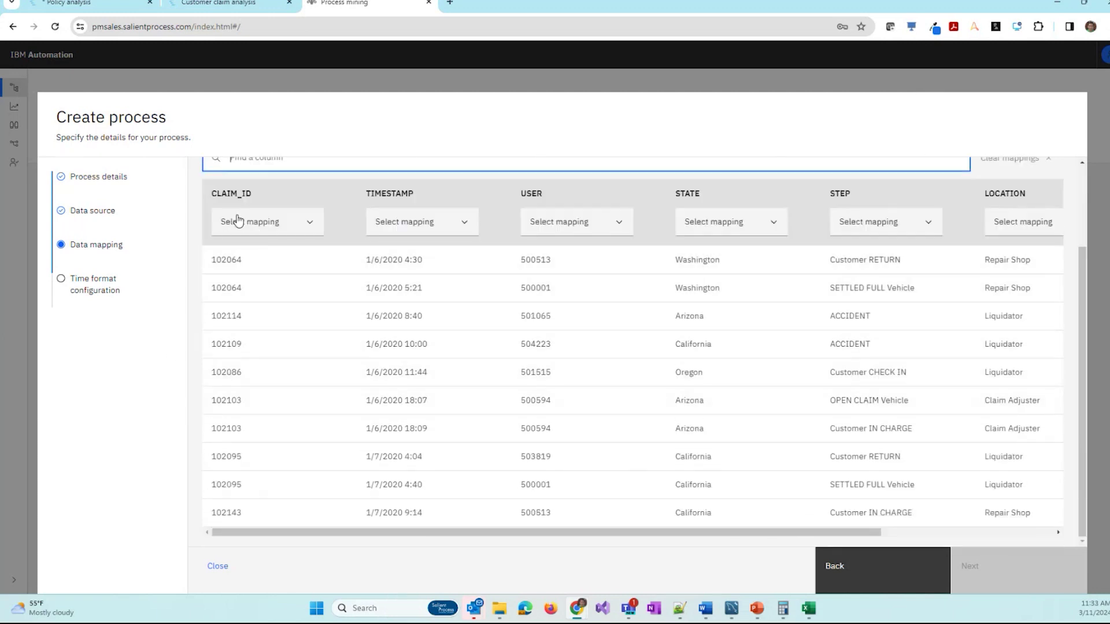
pyautogui.click(234, 223)
pyautogui.click(275, 266)
pyautogui.click(441, 223)
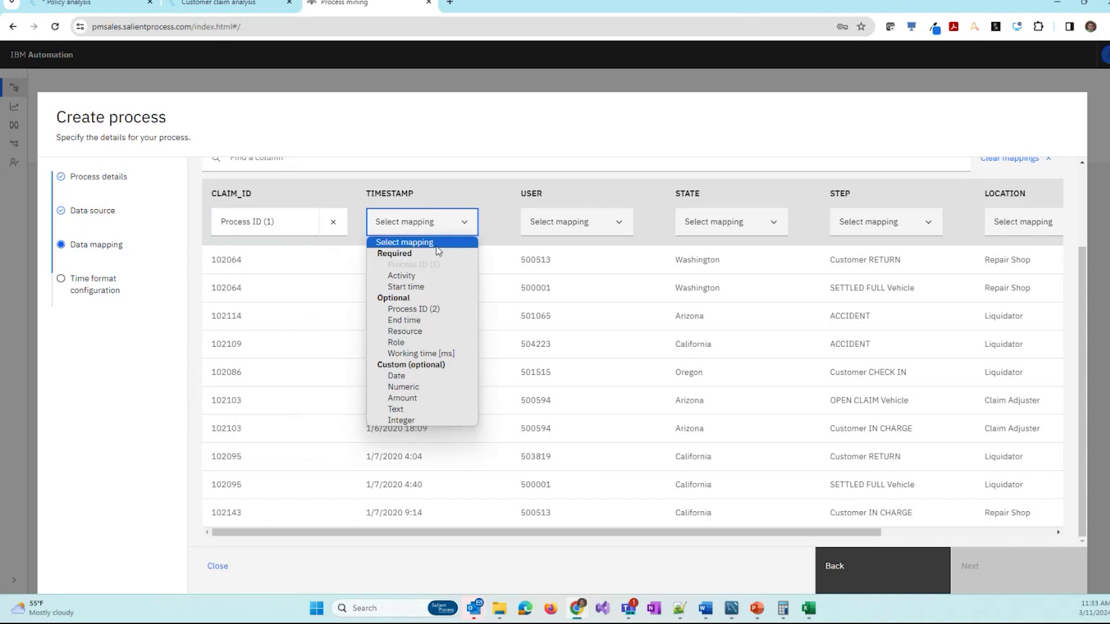
pyautogui.click(399, 287)
pyautogui.click(587, 220)
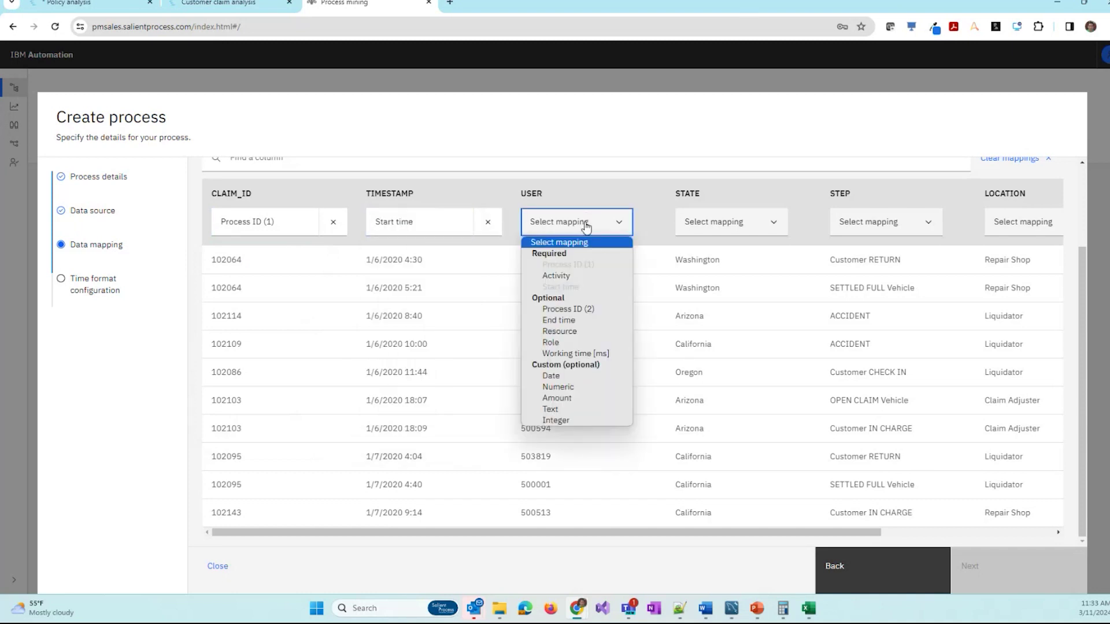
pyautogui.click(560, 332)
# Step: Map STATE to Text, STEP to Activity and LOCATION to Text
pyautogui.click(731, 222)
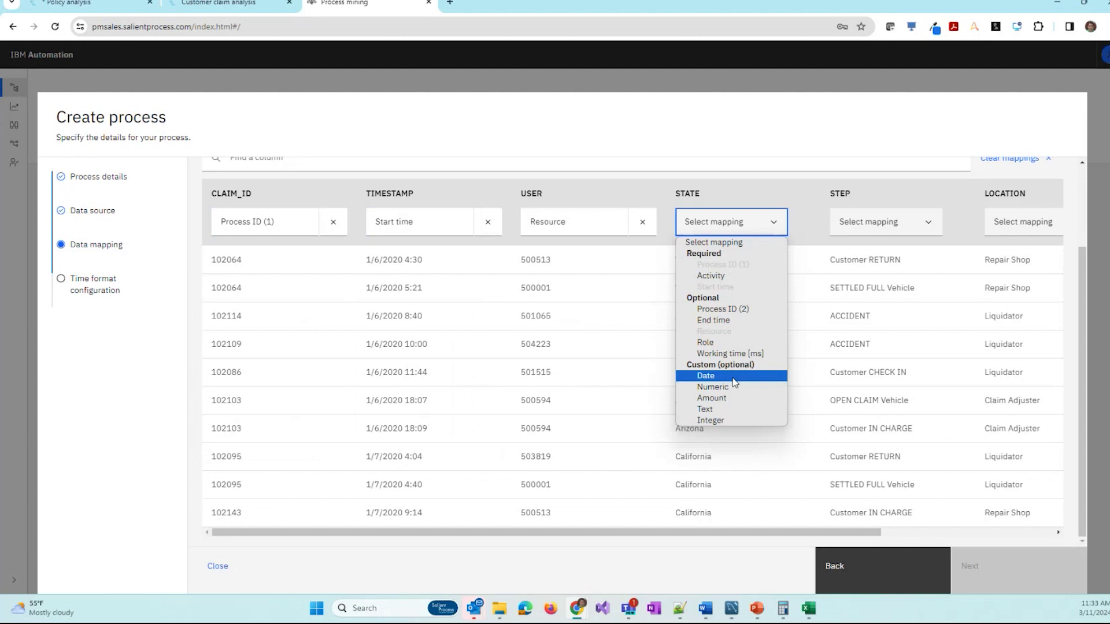
pyautogui.click(721, 409)
pyautogui.click(872, 223)
pyautogui.click(861, 275)
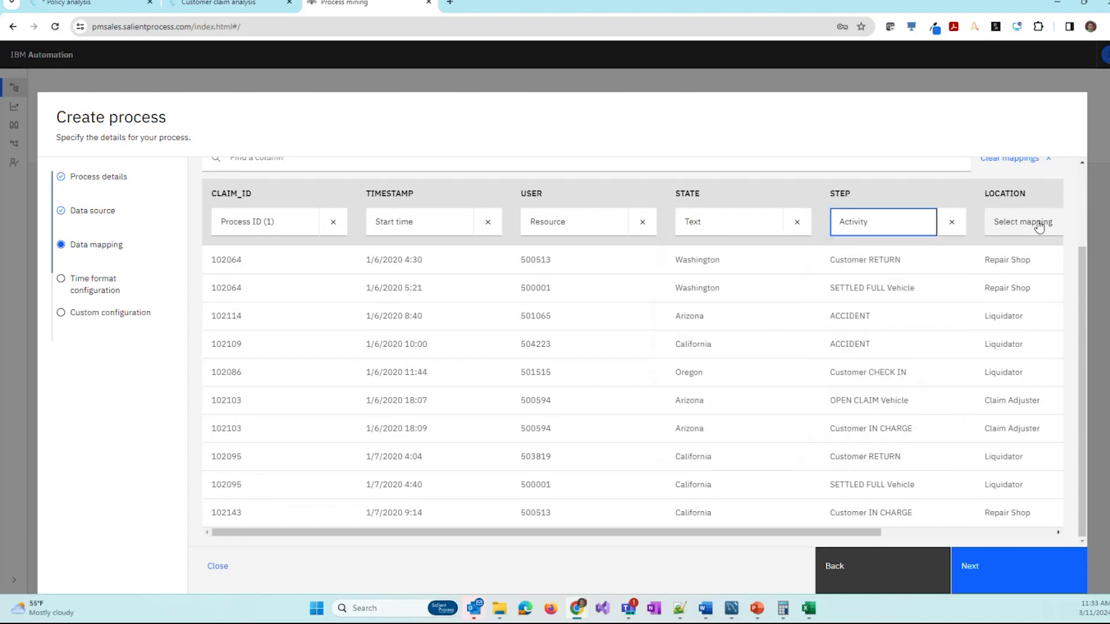
pyautogui.click(1039, 224)
pyautogui.click(1011, 408)
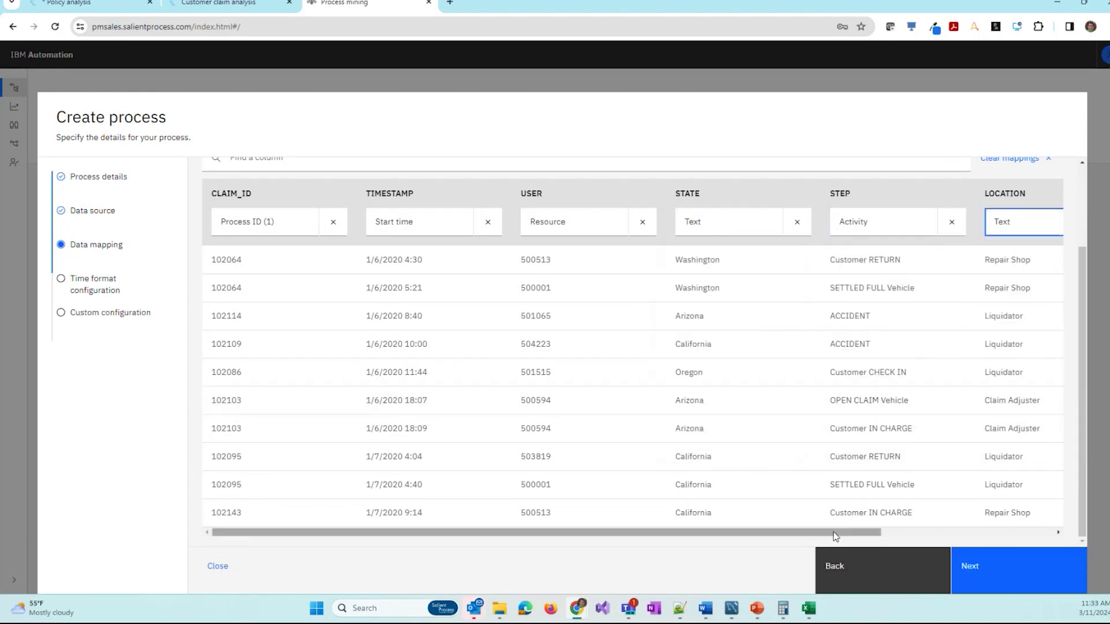
# Step: Map CLAIM_AMOUNT to Amount and continue to the time format configuration
pyautogui.moveTo(835, 532); pyautogui.dragTo(1007, 531)
pyautogui.click(953, 222)
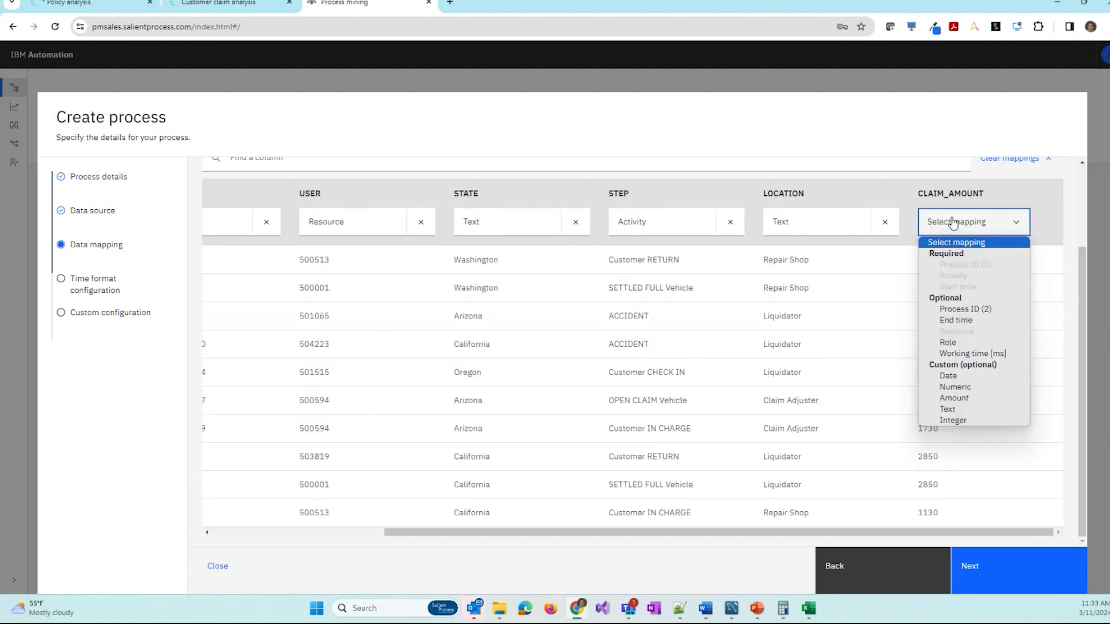
pyautogui.click(957, 387)
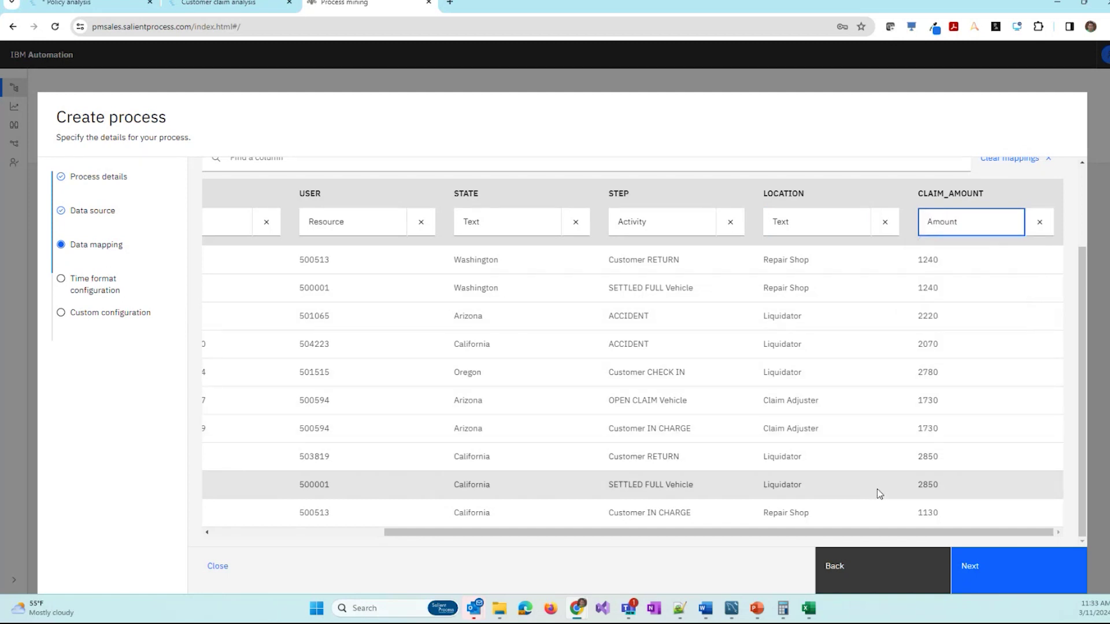
pyautogui.click(994, 570)
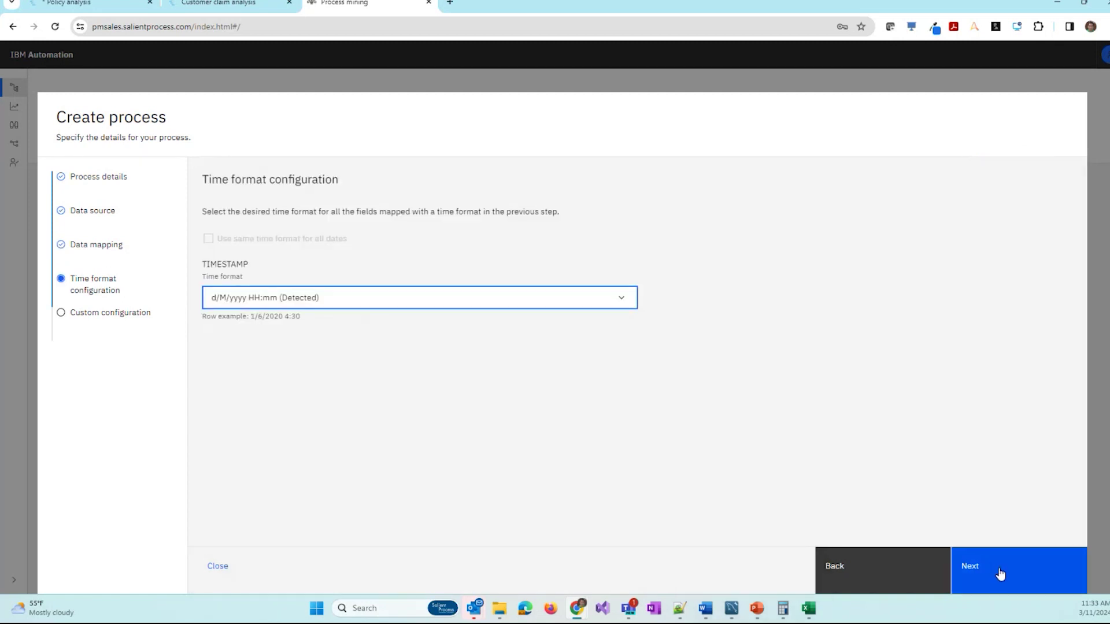
# Step: Keep the detected d/M/yyyy HH:mm time format for TIMESTAMP and finish creating the Insurance Demo process
pyautogui.click(994, 570)
pyautogui.click(994, 571)
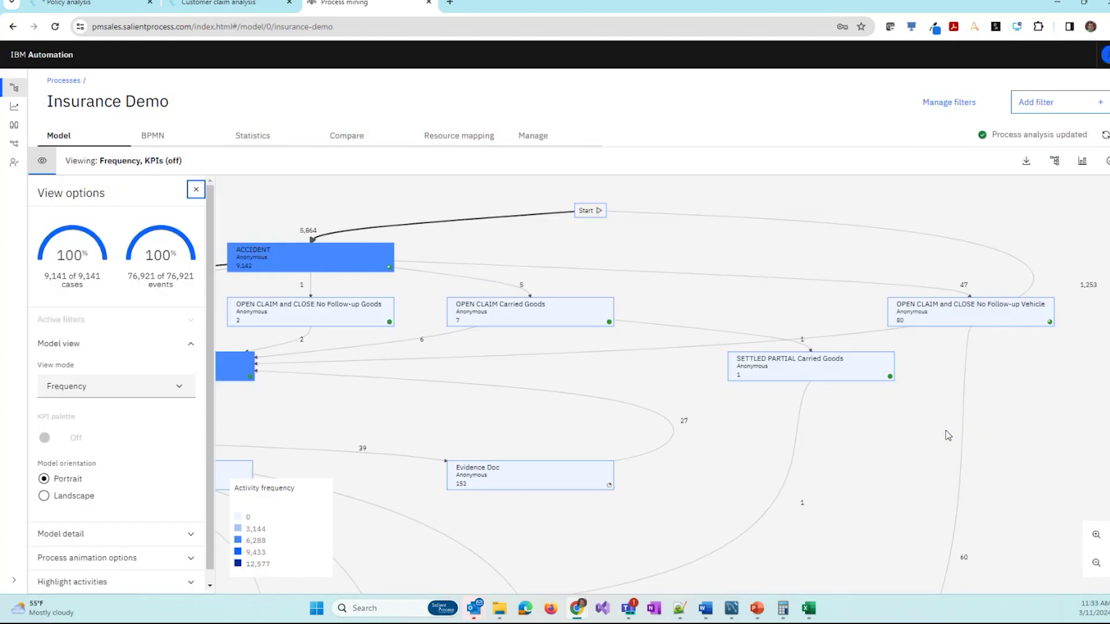
# Step: Examine the claim process model's activity frequencies and main path from Start to end, and check which view modes are available
pyautogui.scroll(-3, 550, 407)
pyautogui.moveTo(386, 475); pyautogui.dragTo(618, 300)
pyautogui.scroll(-3, 449, 406)
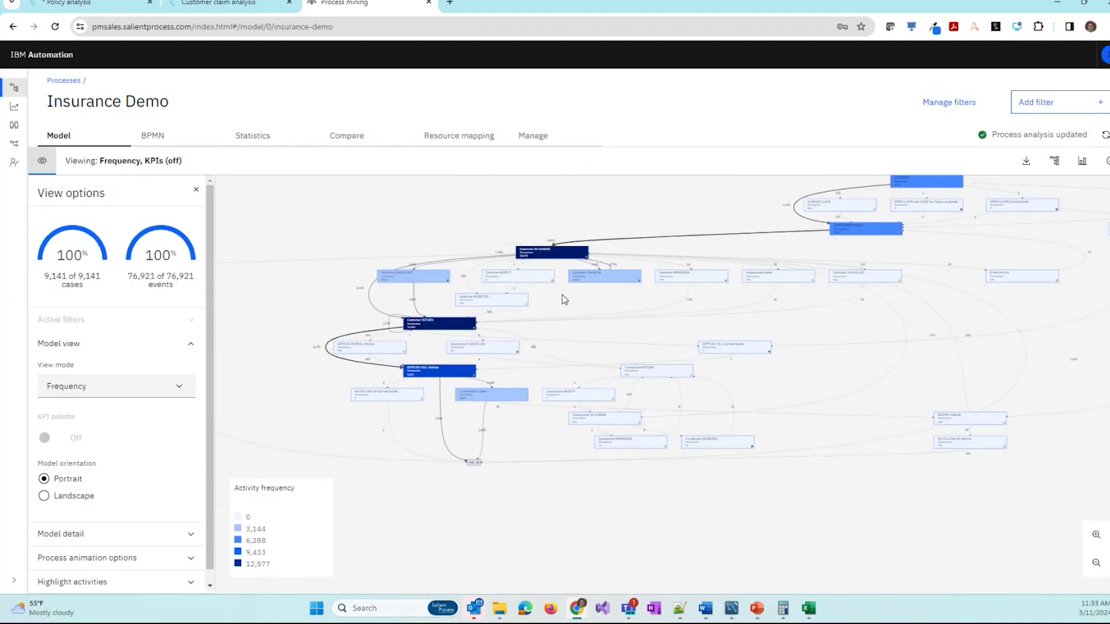
pyautogui.moveTo(759, 331); pyautogui.dragTo(633, 383)
pyautogui.scroll(1, 725, 414)
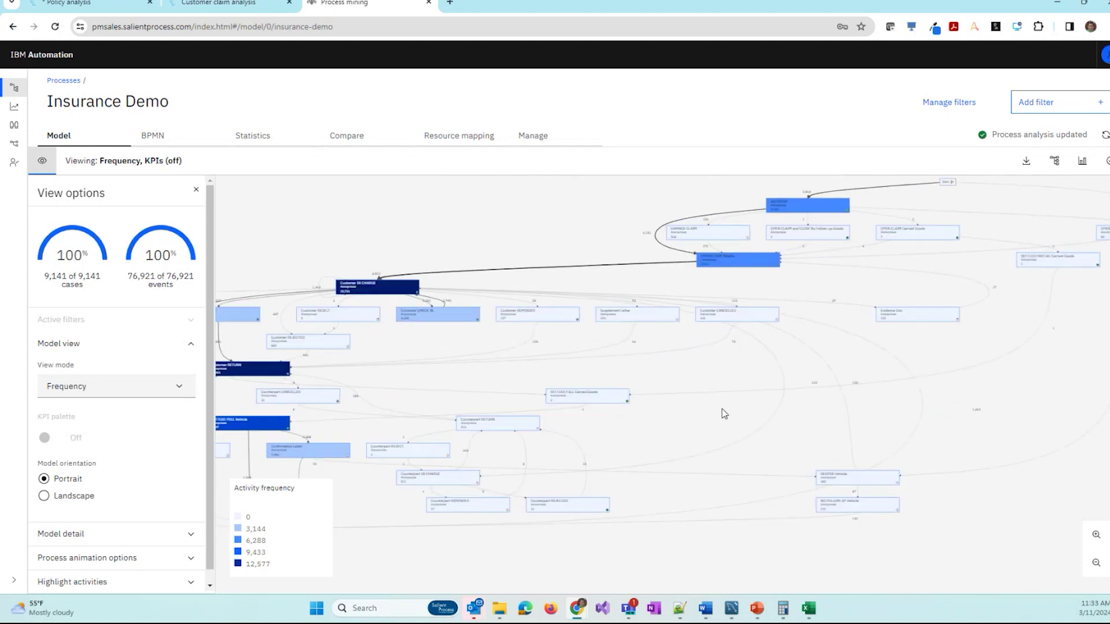
pyautogui.scroll(-1, 724, 414)
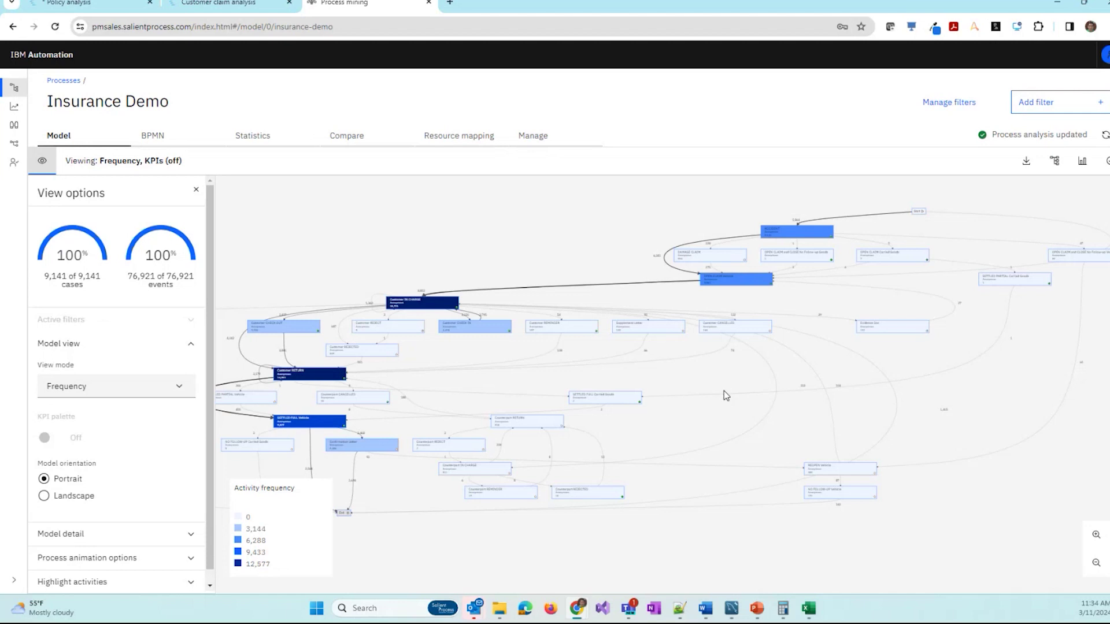
pyautogui.scroll(2, 685, 366)
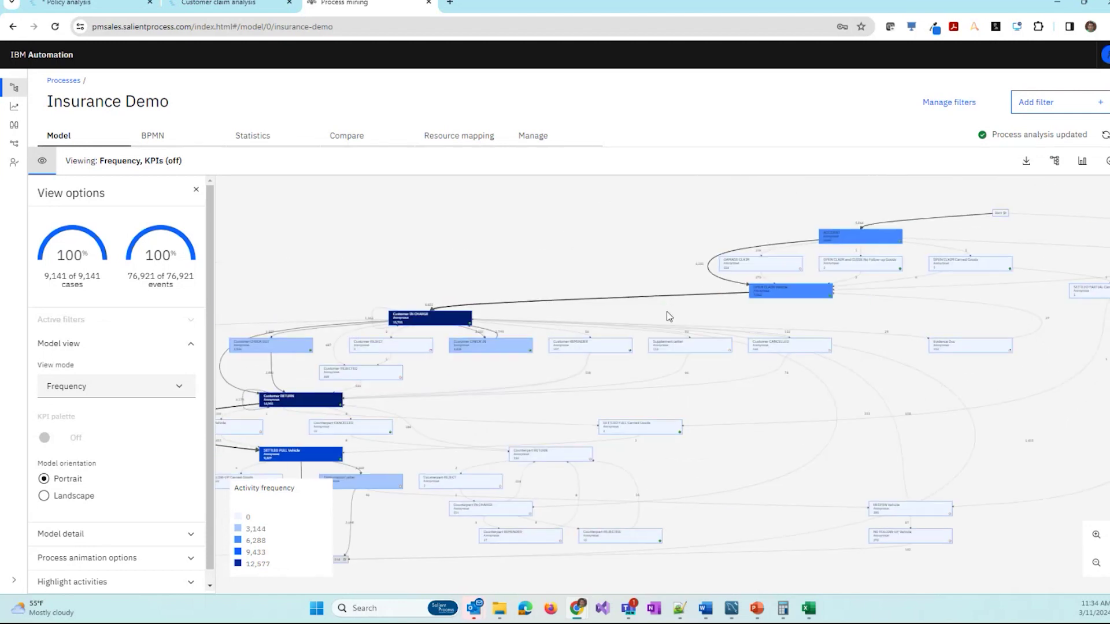
pyautogui.scroll(2, 557, 268)
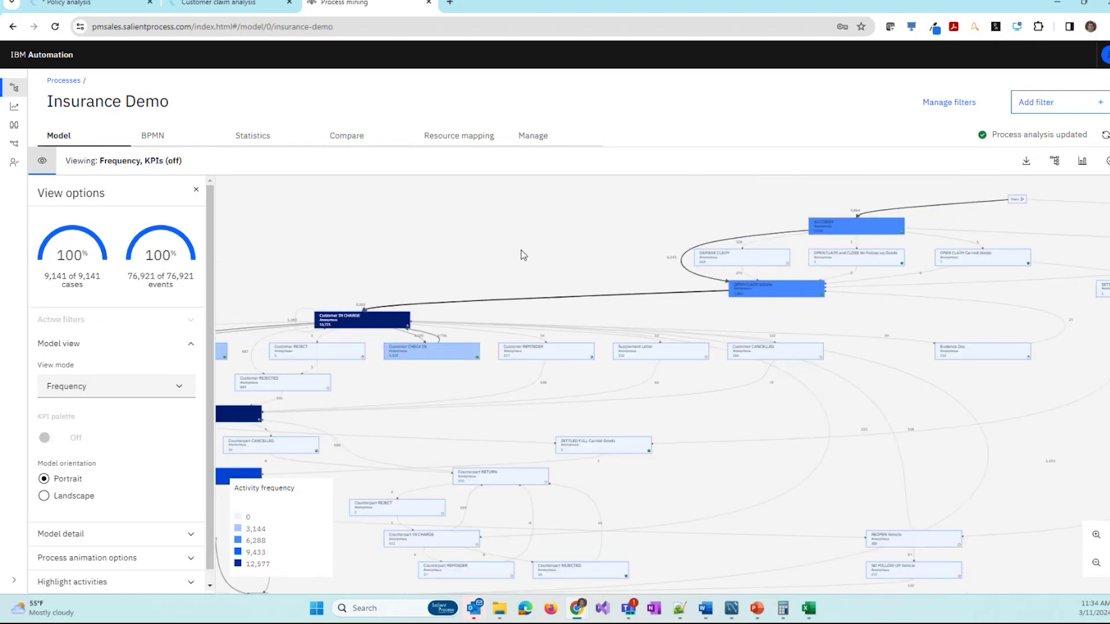
pyautogui.scroll(-3, 671, 252)
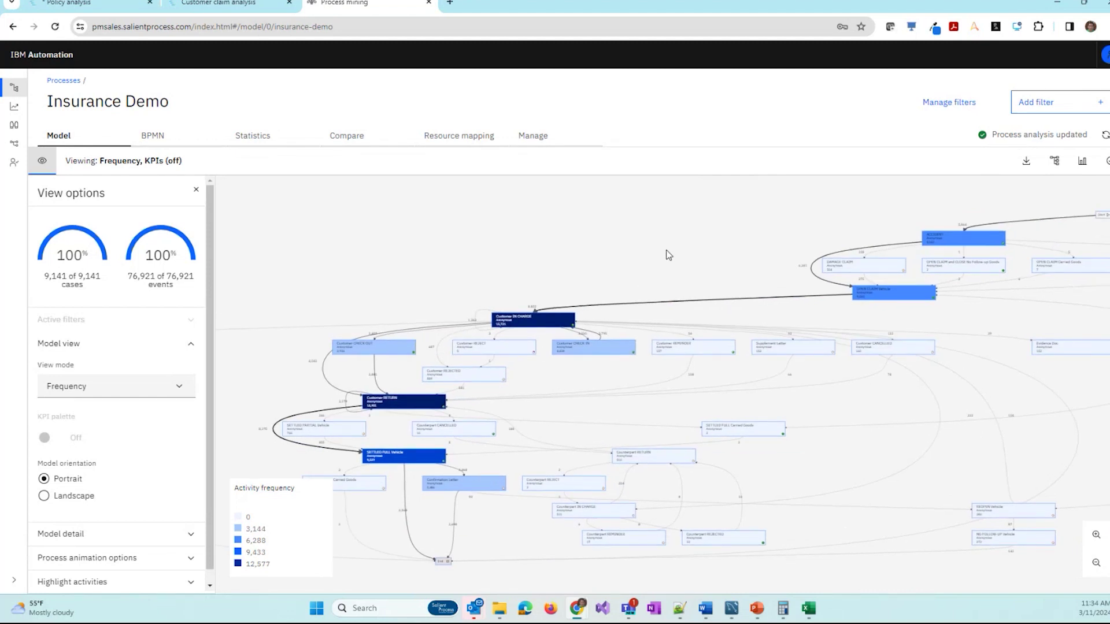
pyautogui.scroll(1, 684, 265)
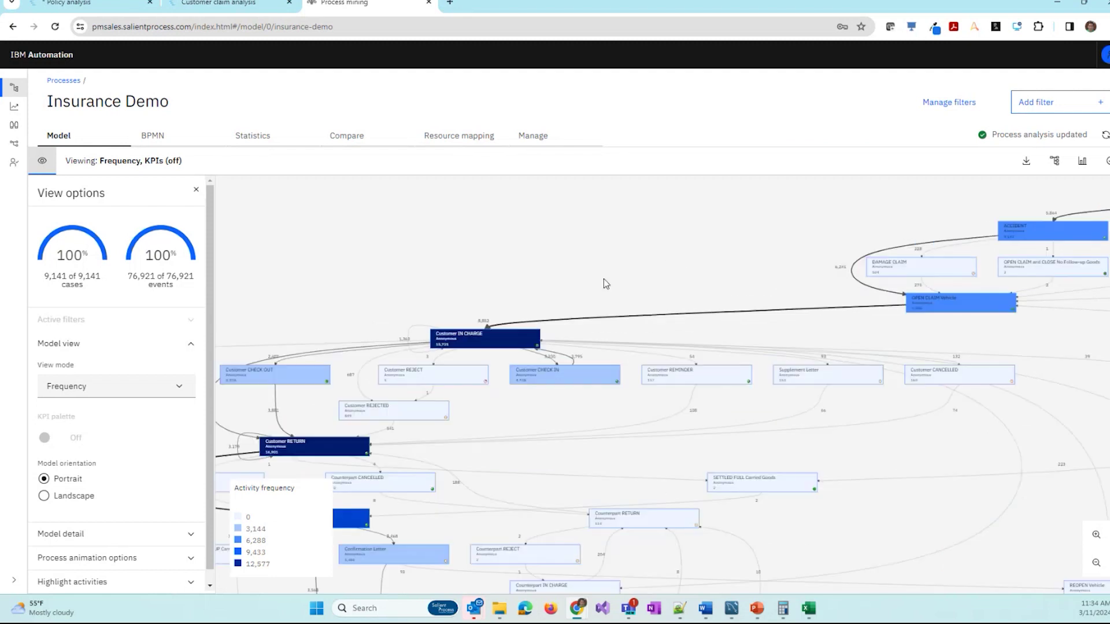
pyautogui.click(154, 389)
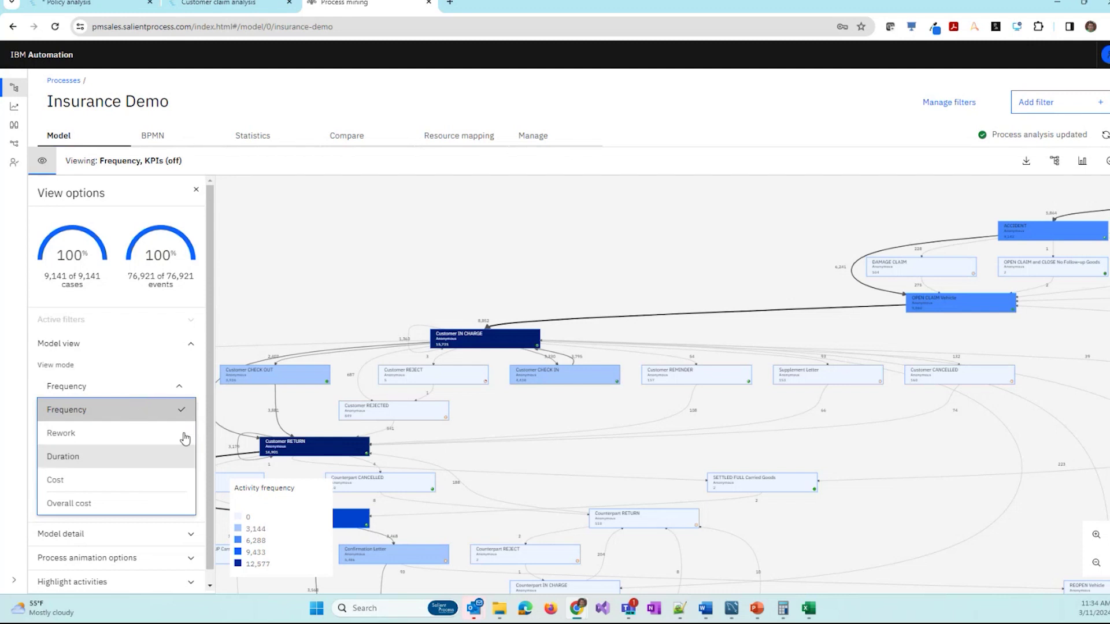
pyautogui.click(514, 272)
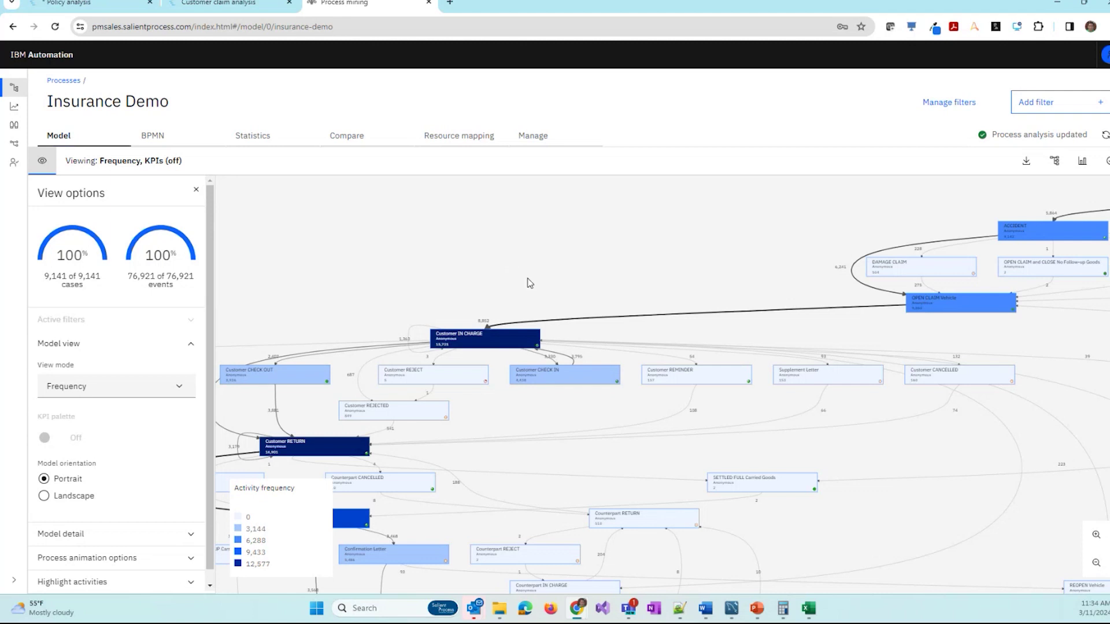
# Step: Open the activity statistics of Customer IN CHARGE and break its cases down by STATE
pyautogui.scroll(1, 568, 314)
pyautogui.moveTo(460, 343); pyautogui.dragTo(503, 312)
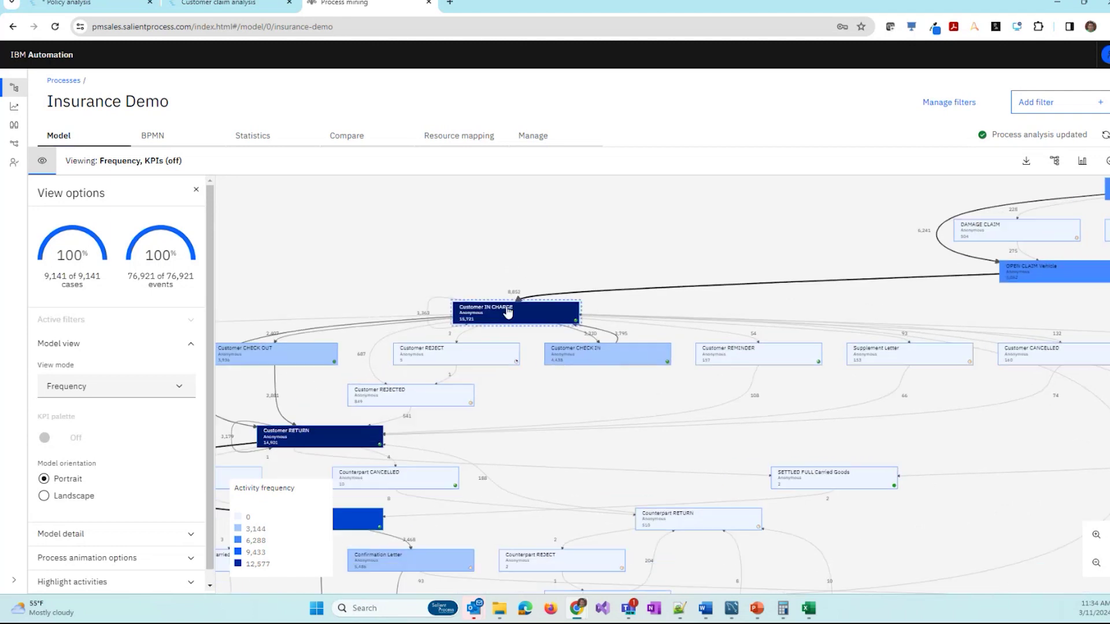
pyautogui.click(503, 311)
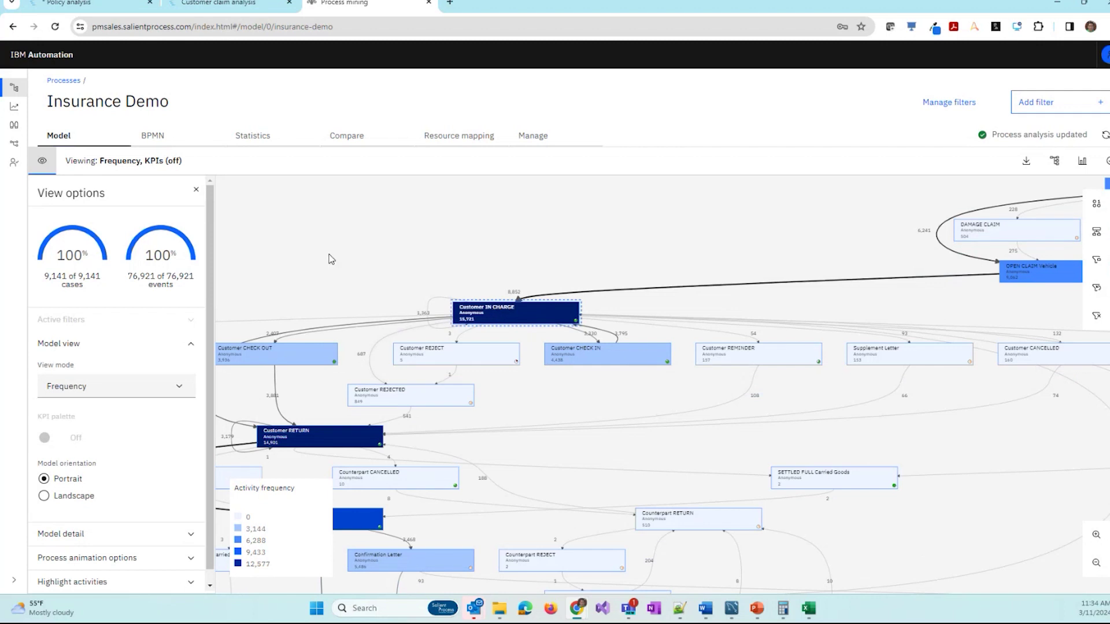
pyautogui.click(1096, 204)
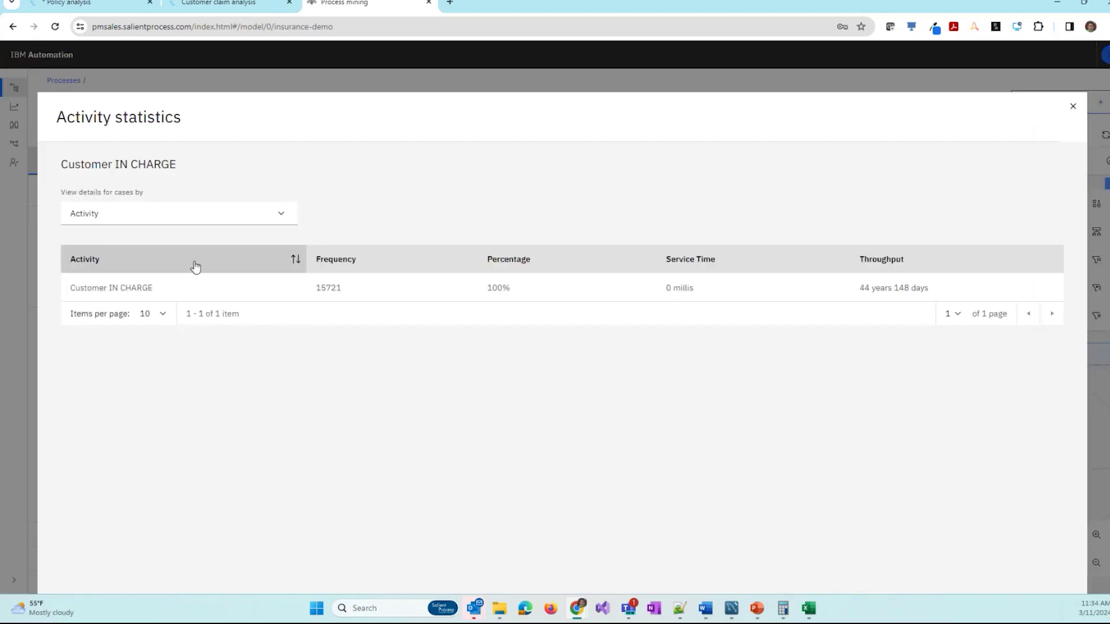
pyautogui.click(198, 224)
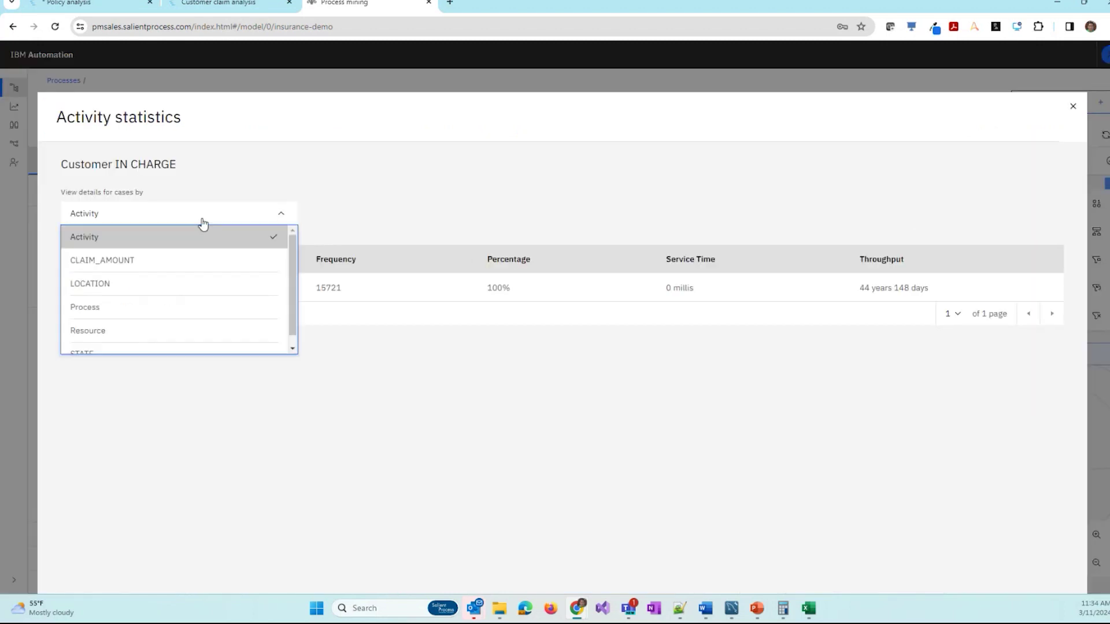
pyautogui.scroll(-1, 167, 290)
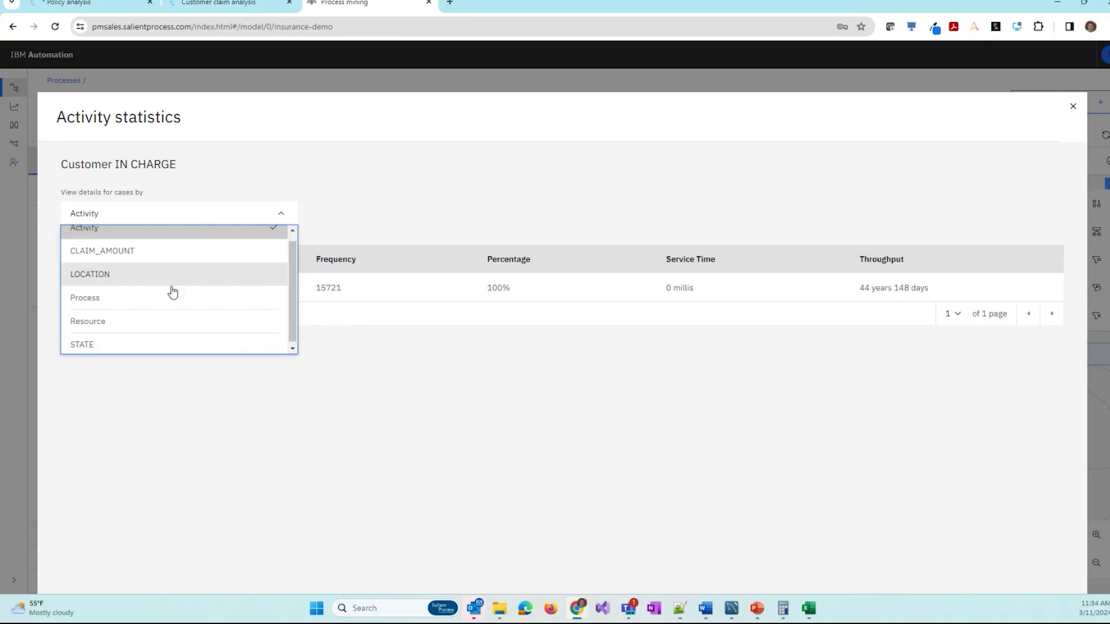
pyautogui.click(84, 344)
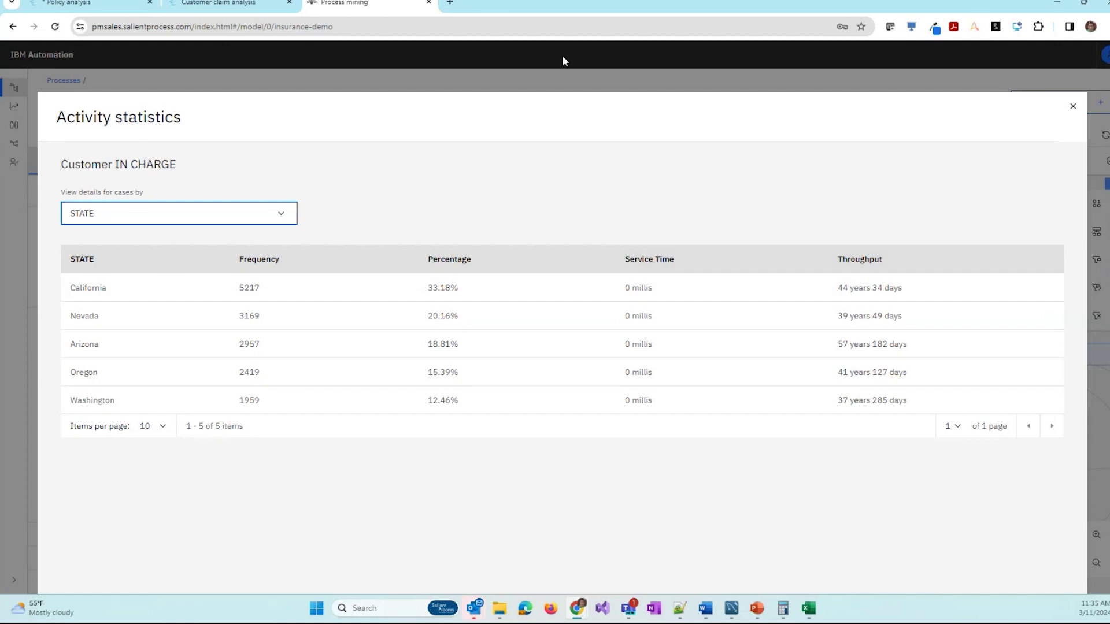
# Step: Review the Customer IN CHARGE statistics by Resource and by CLAIM_AMOUNT, closing the statistics when done
pyautogui.click(131, 218)
pyautogui.scroll(1, 139, 260)
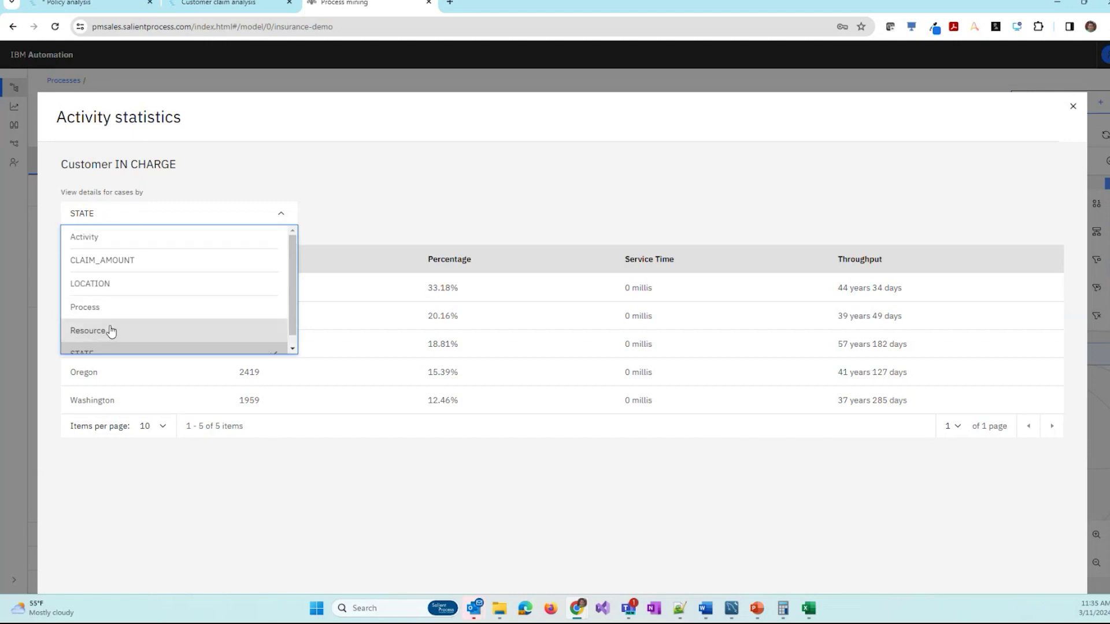
pyautogui.click(111, 331)
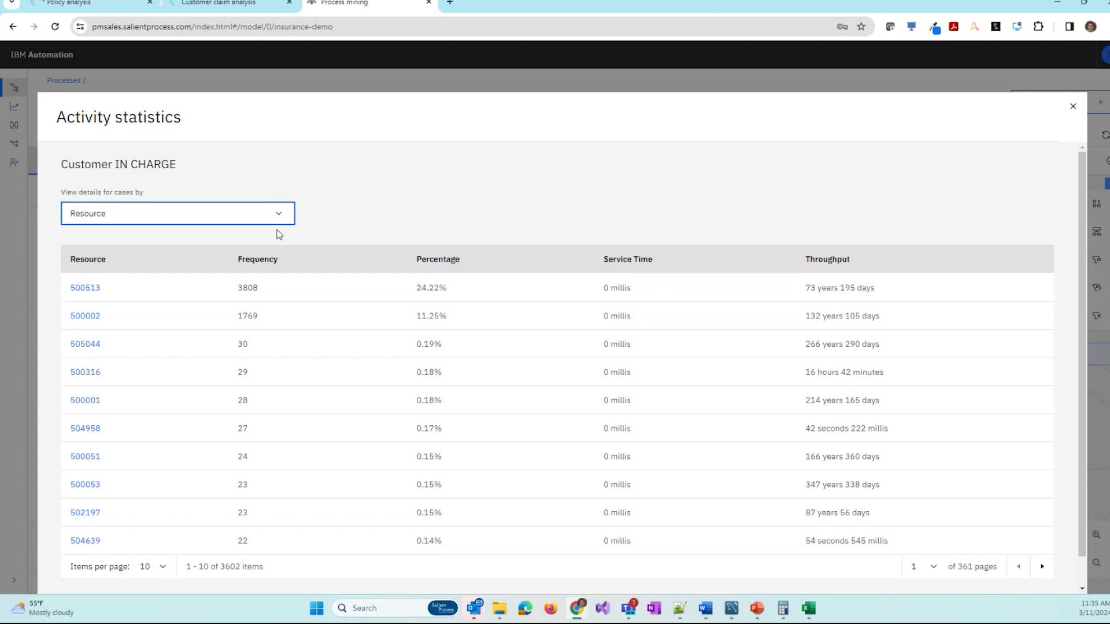
pyautogui.click(245, 223)
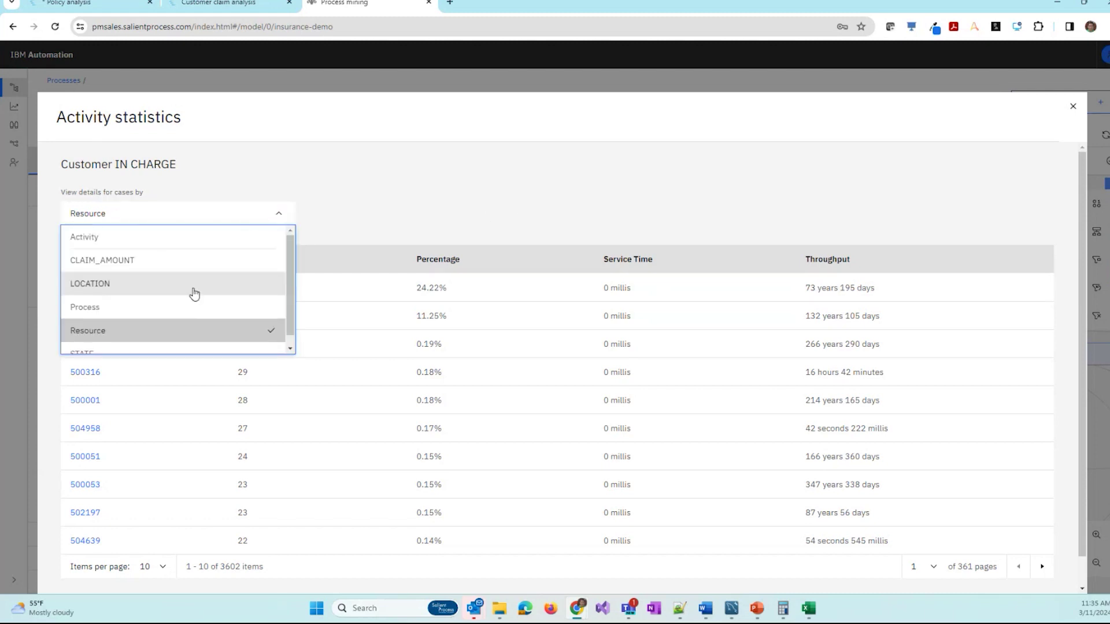
pyautogui.scroll(1, 124, 267)
pyautogui.click(124, 261)
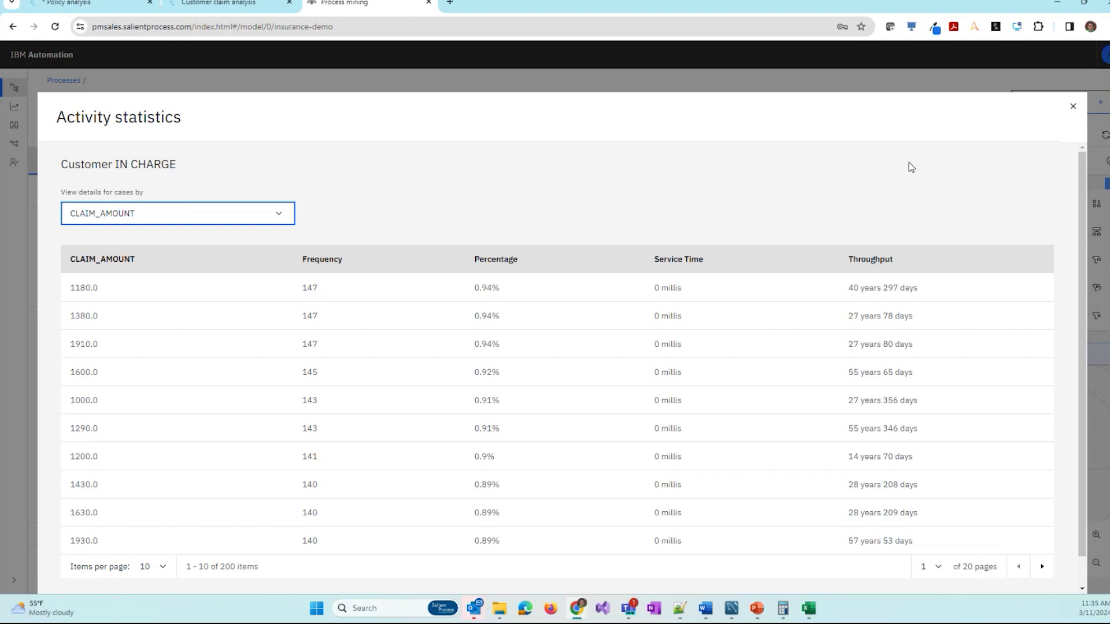
pyautogui.click(1072, 106)
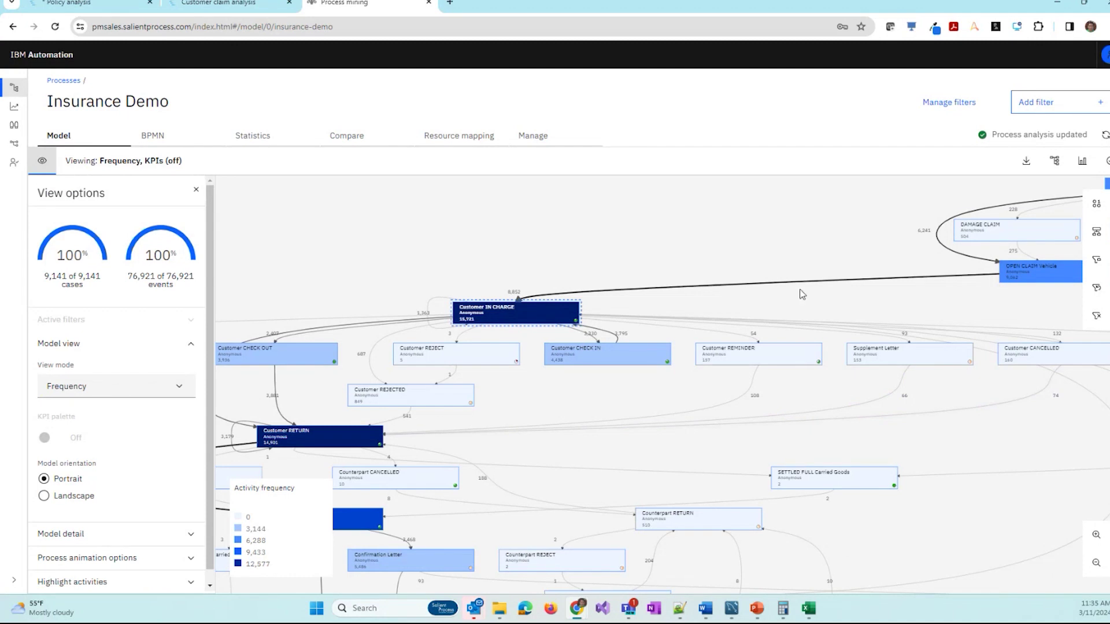
# Step: Reduce the process model's activity complexity to 21%
pyautogui.scroll(-5, 680, 431)
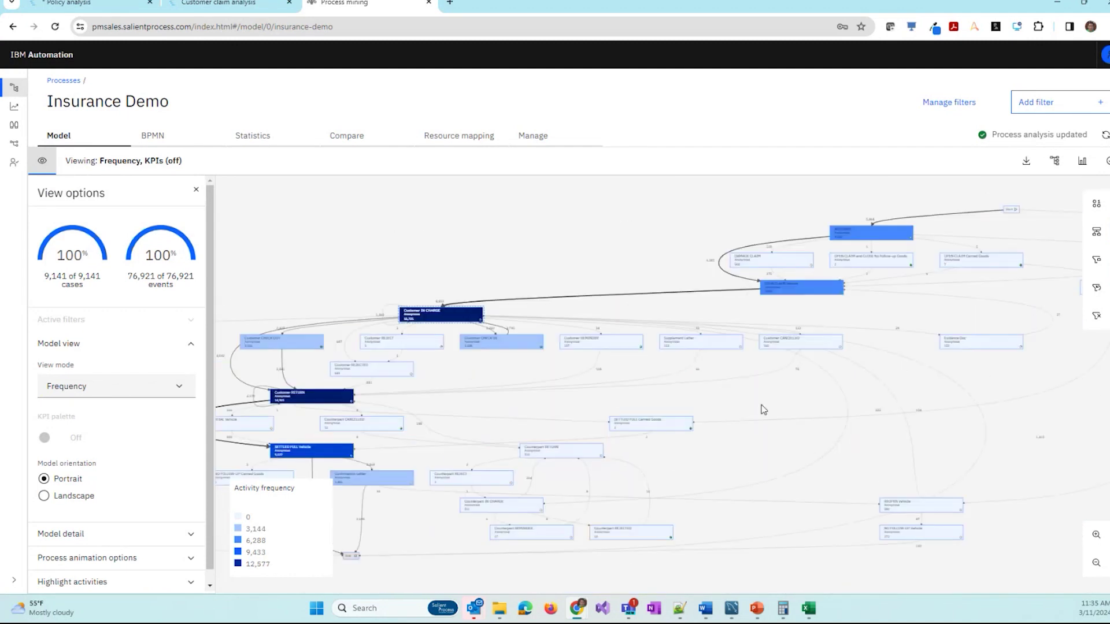
pyautogui.scroll(-2, 783, 433)
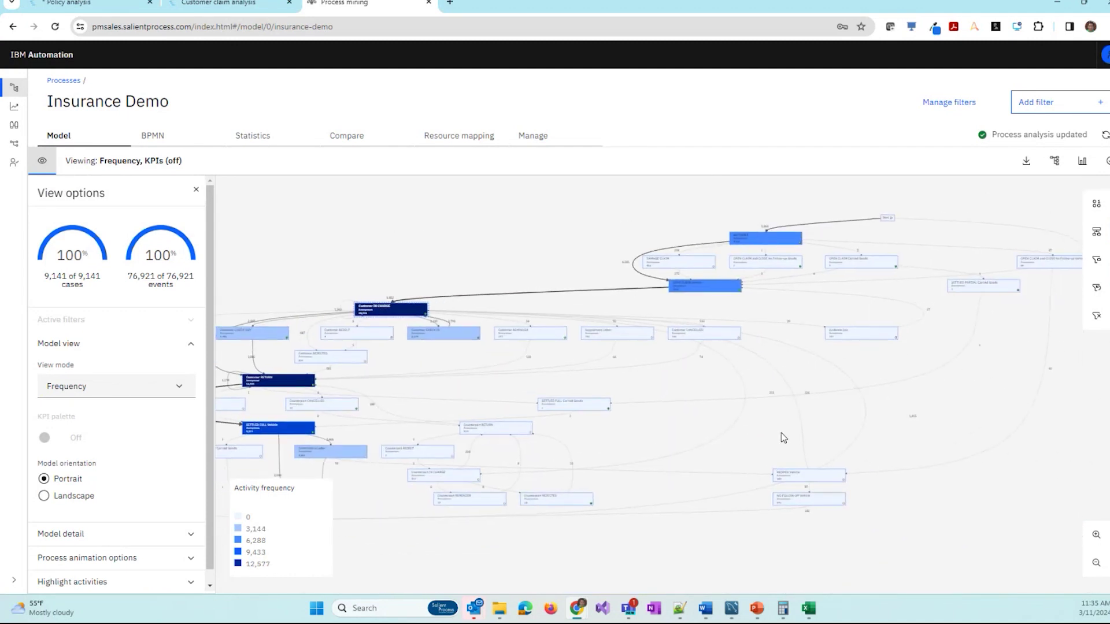
pyautogui.click(106, 534)
pyautogui.moveTo(169, 579); pyautogui.dragTo(75, 579)
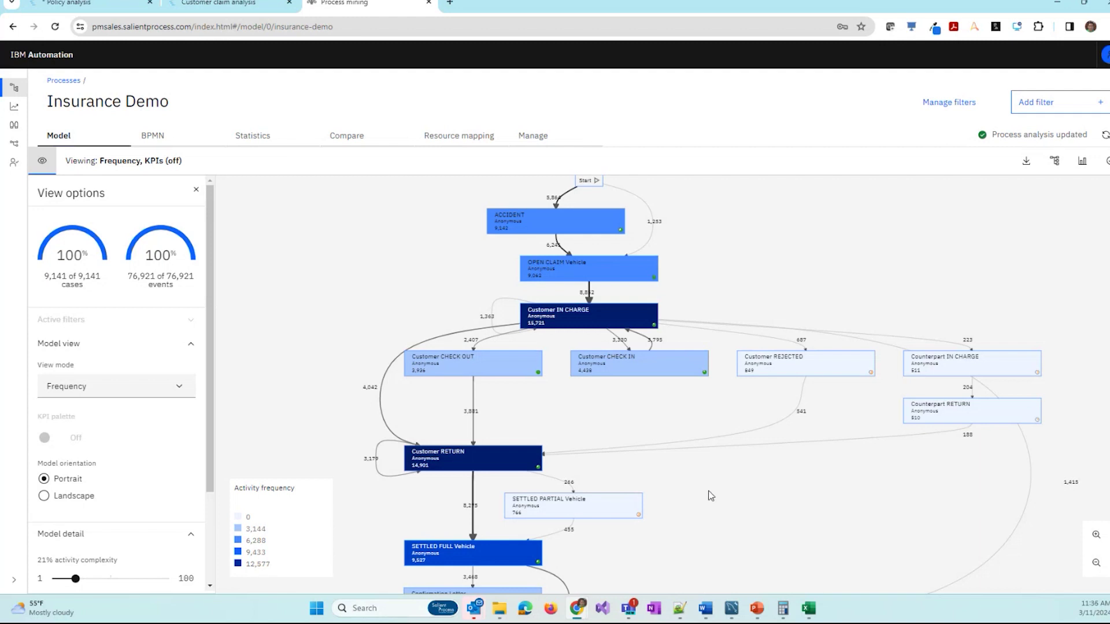
# Step: Show the process as a BPMN diagram and run decision rule discovery on it
pyautogui.click(162, 143)
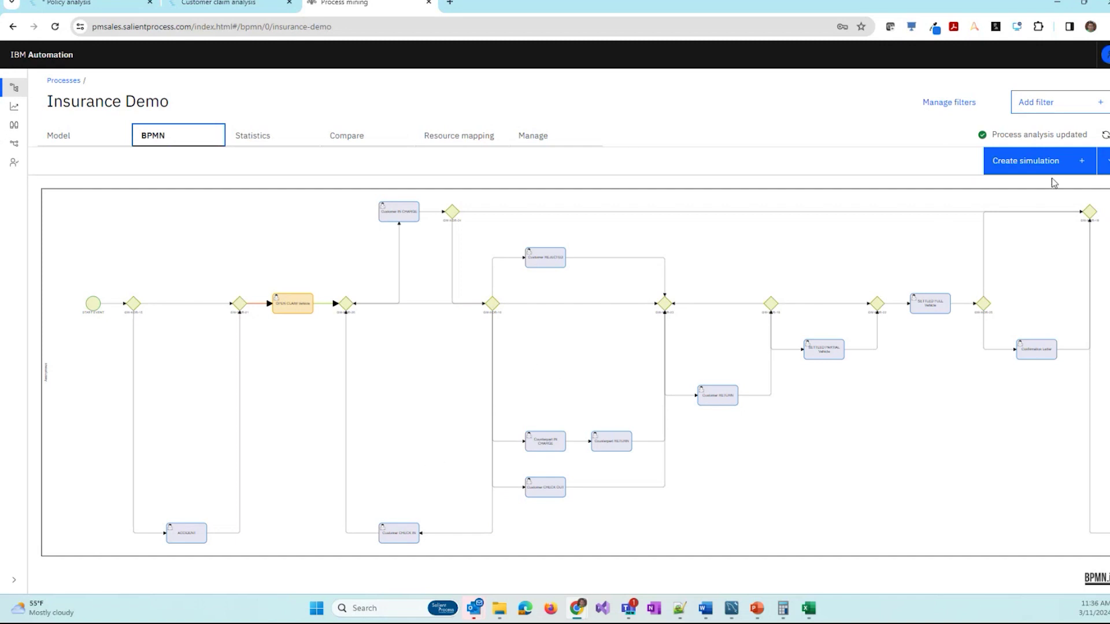
pyautogui.click(1104, 168)
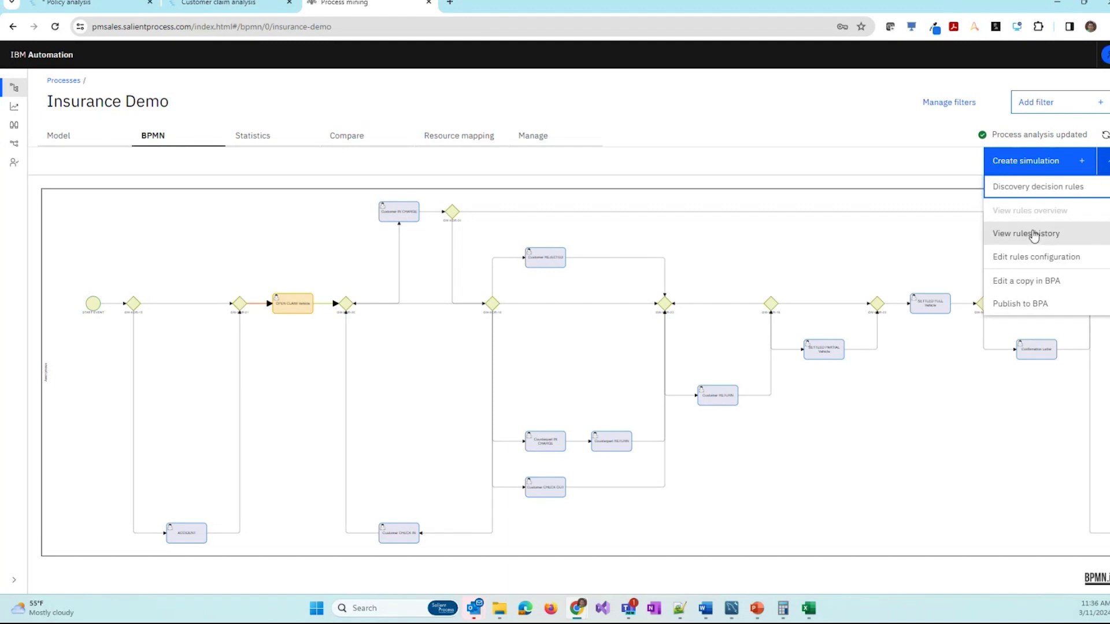
pyautogui.click(1008, 184)
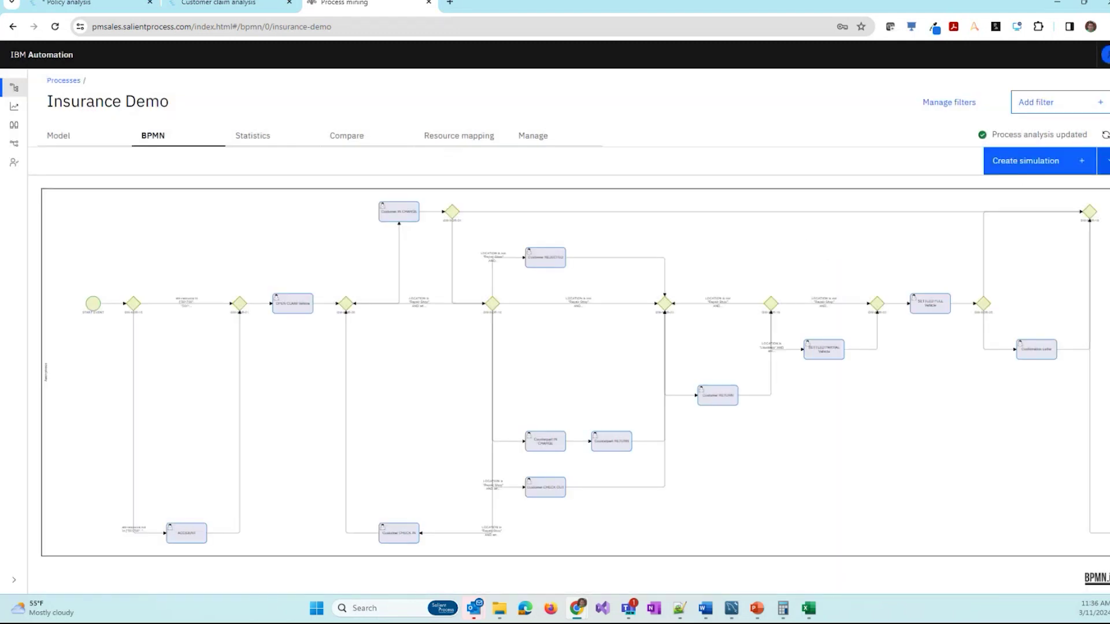
# Step: Open the rules overview and view the gateway information for the Customer IN CHARGE to Customer CHECK OUT rule
pyautogui.click(1105, 165)
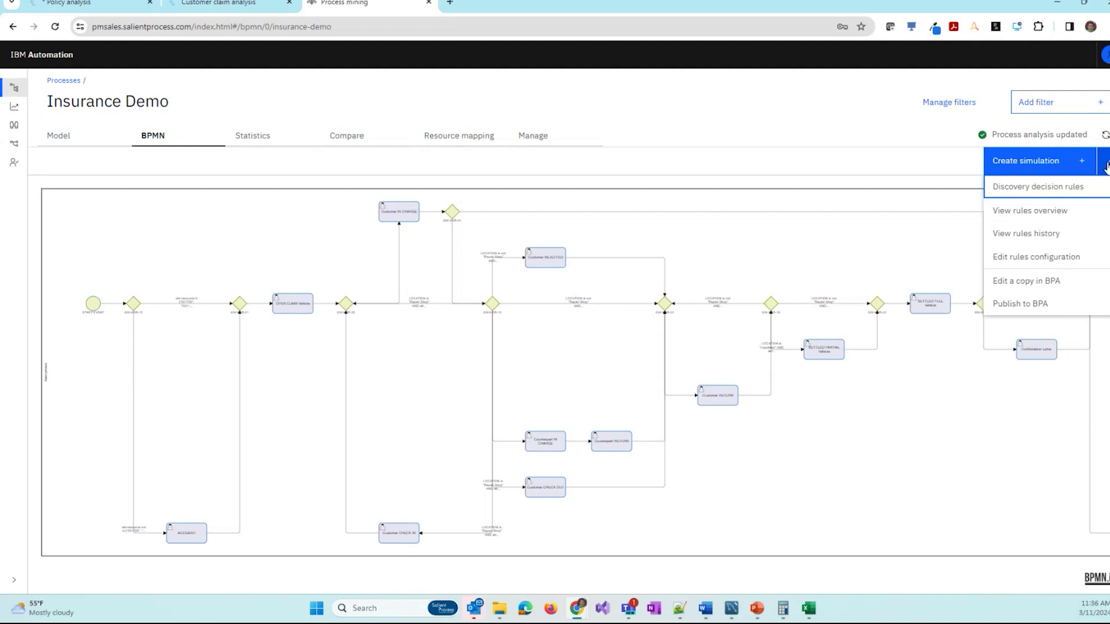
pyautogui.click(1032, 211)
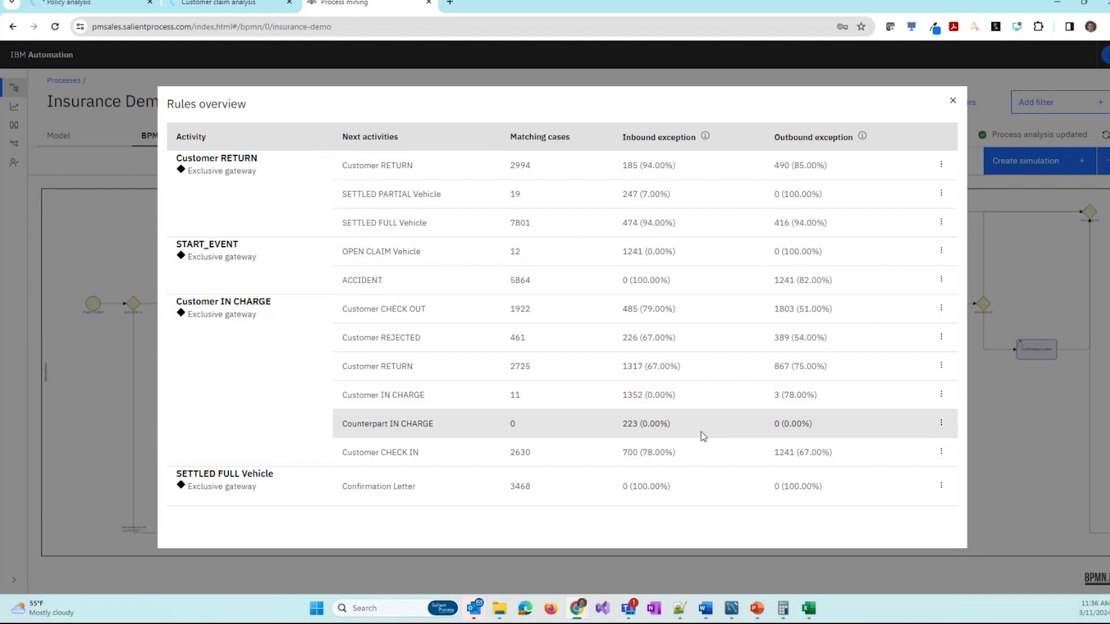
pyautogui.click(940, 308)
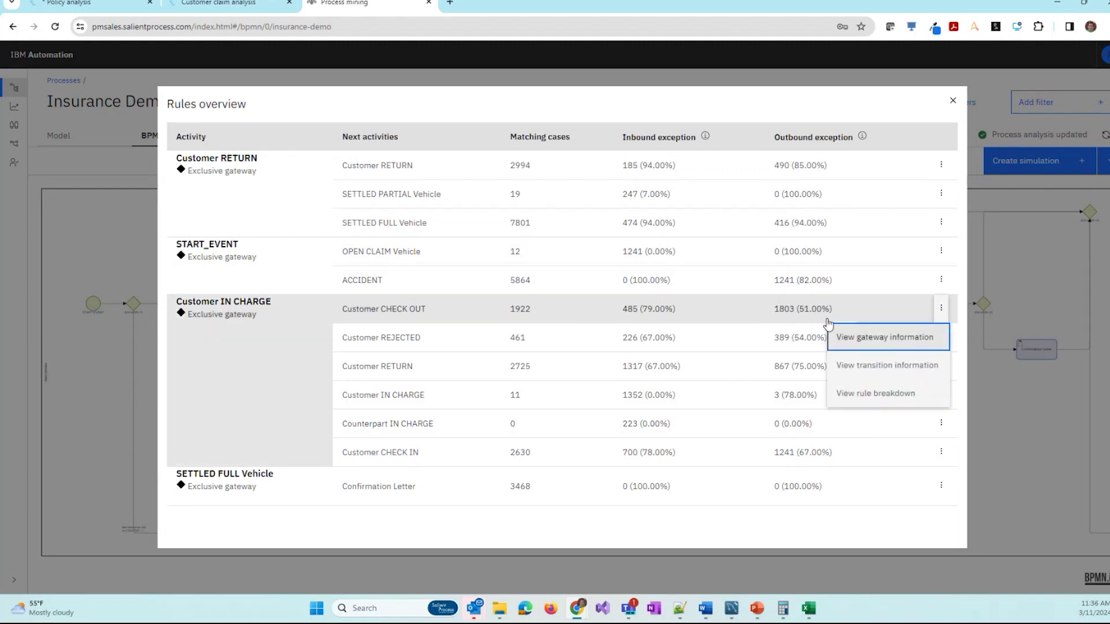
pyautogui.click(899, 339)
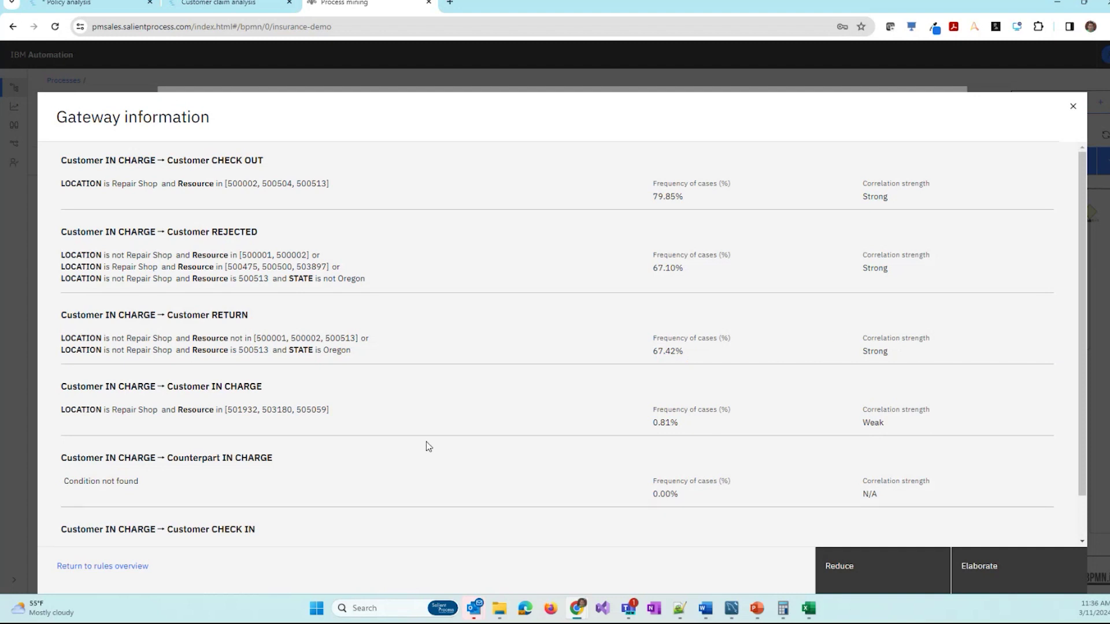
# Step: Reduce the Customer IN CHARGE gateway rules to a simpler set and return to the BPMN diagram
pyautogui.click(893, 589)
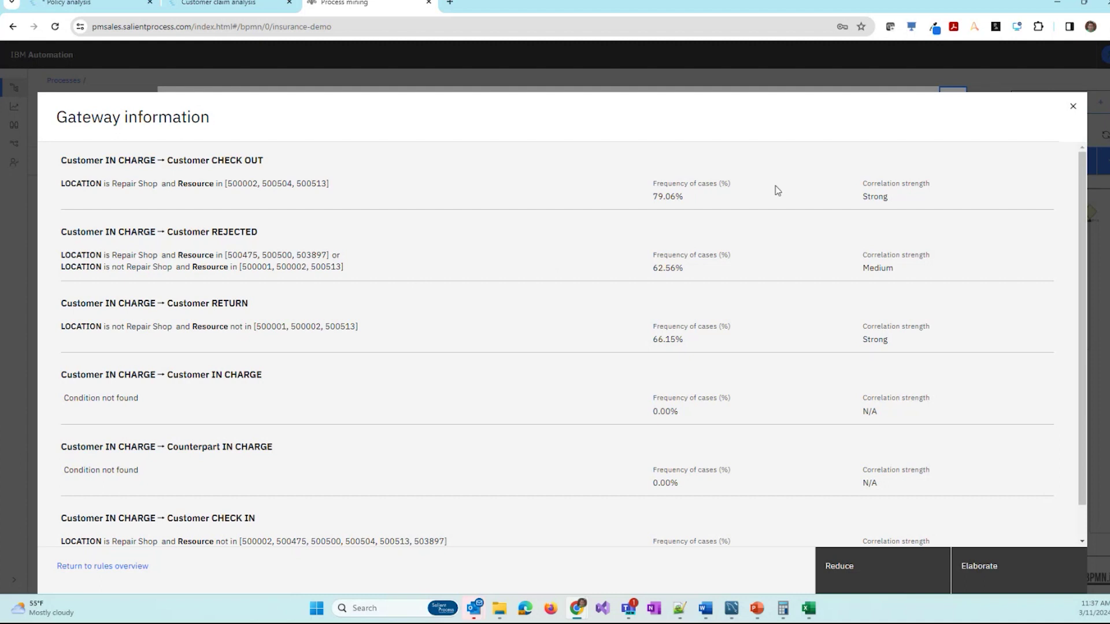
pyautogui.click(1073, 107)
pyautogui.click(952, 100)
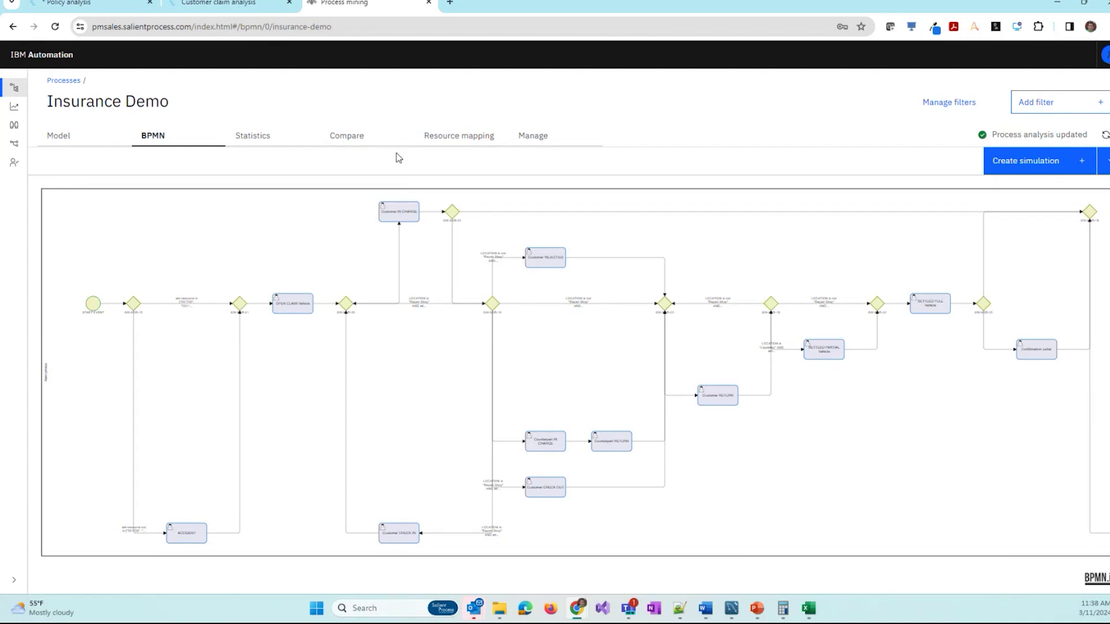
# Step: Open the Insurance Demo analytics dashboard and display the five most frequent case variants together in the process map
pyautogui.click(13, 106)
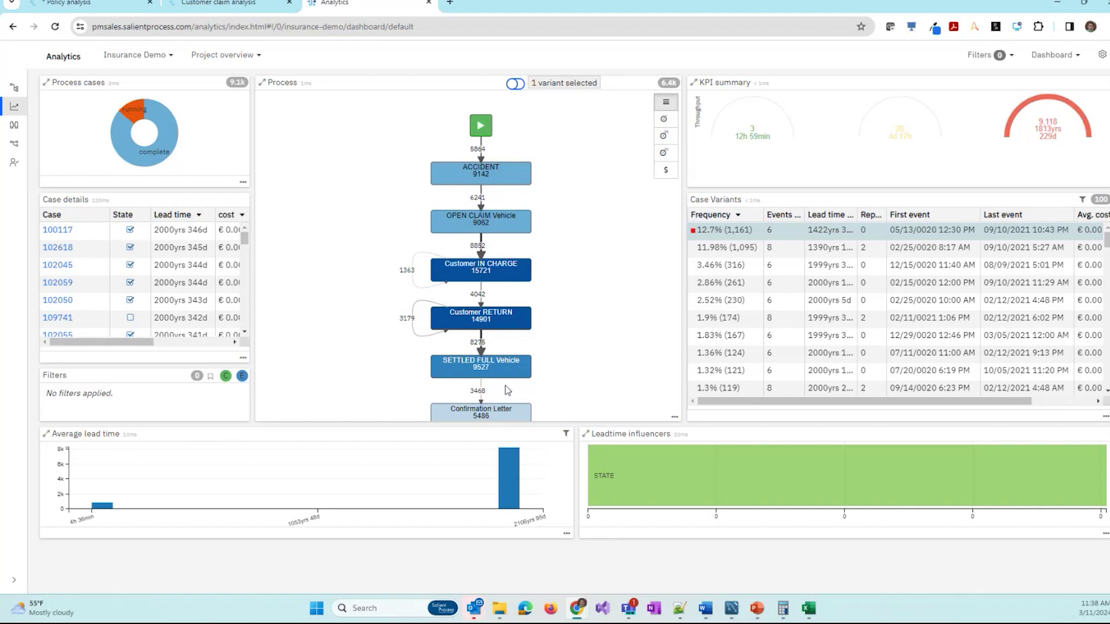
pyautogui.click(709, 249)
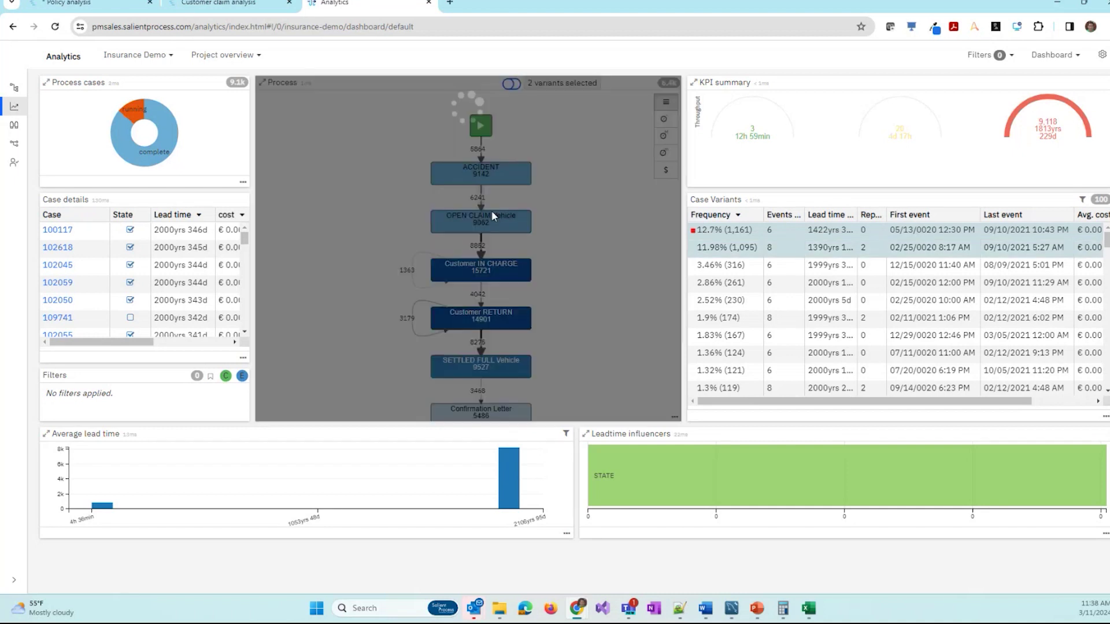
pyautogui.click(709, 267)
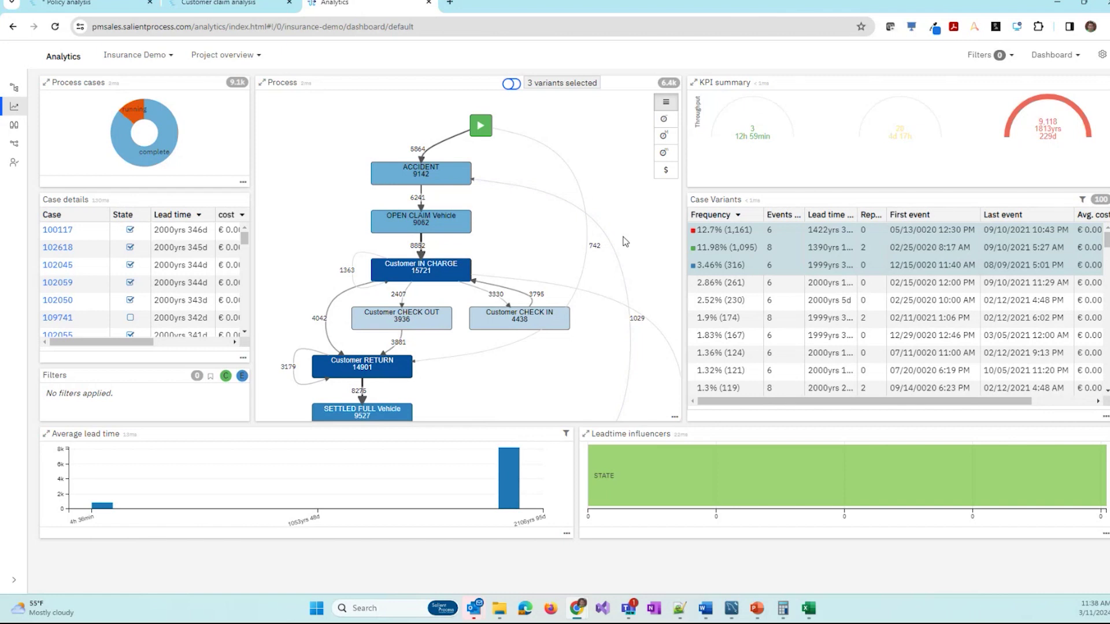
pyautogui.scroll(-2, 523, 277)
pyautogui.moveTo(524, 278); pyautogui.dragTo(528, 380)
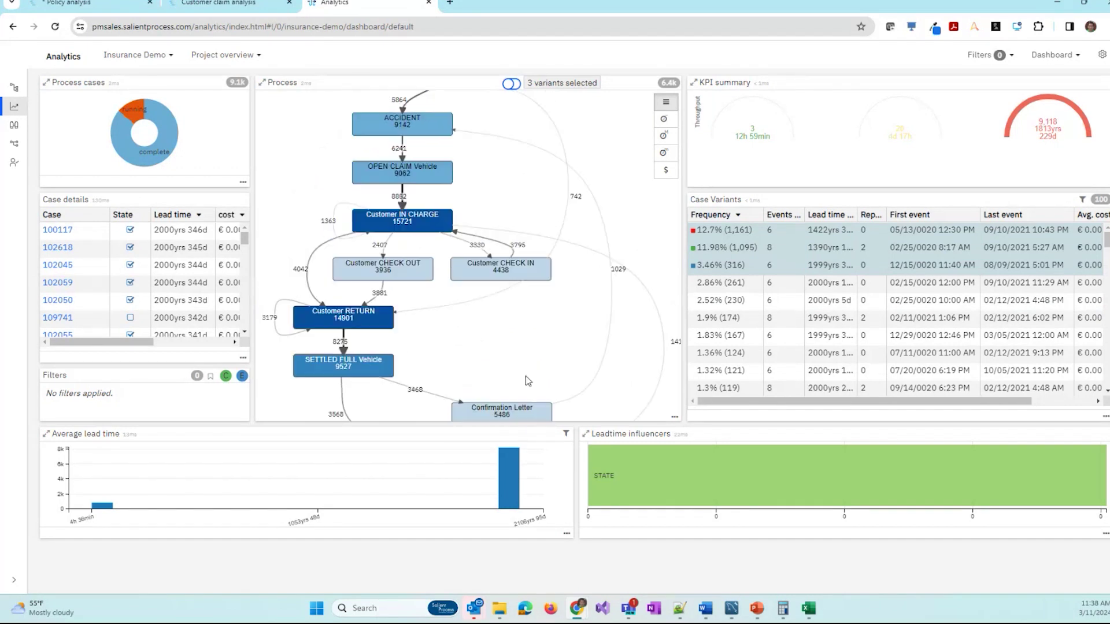
pyautogui.click(738, 289)
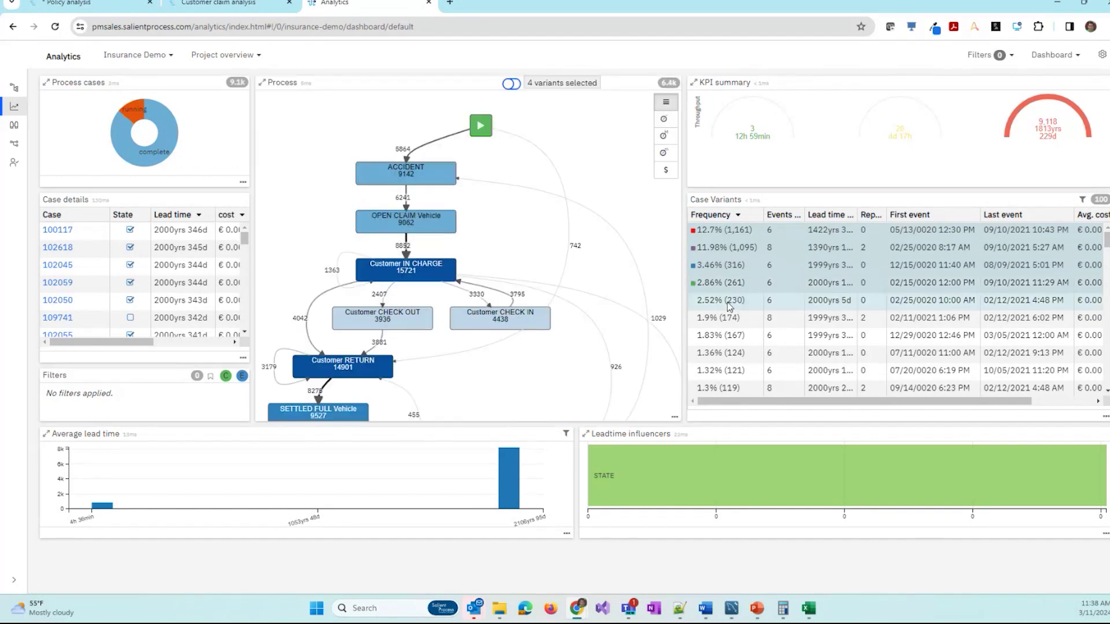
pyautogui.click(721, 302)
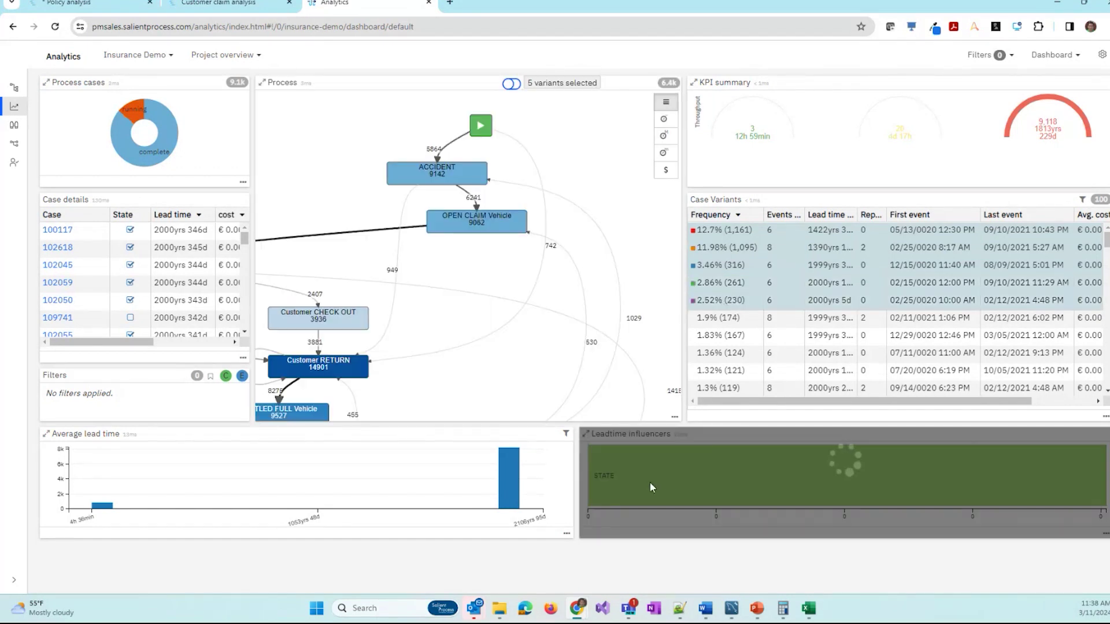